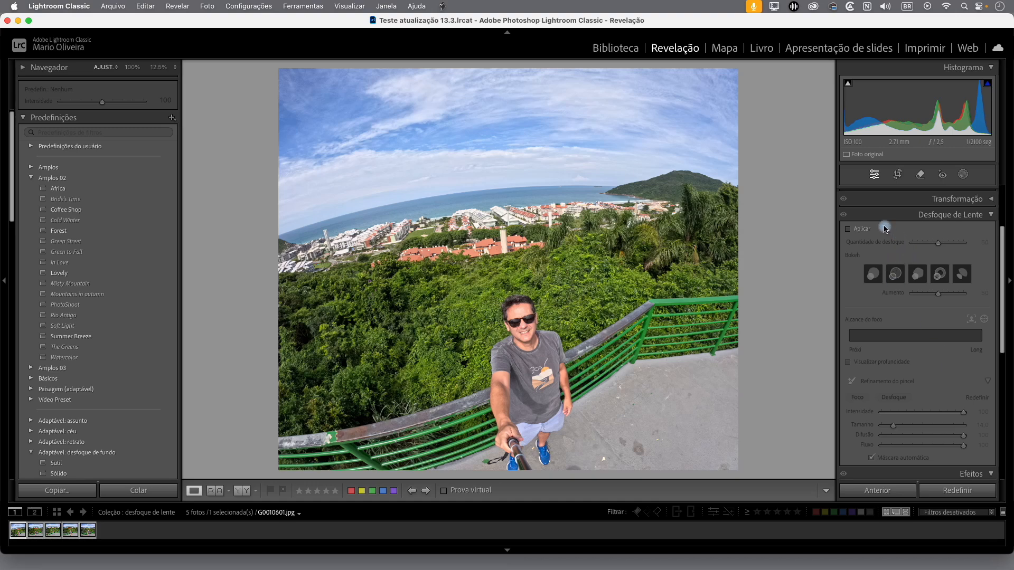
Enable lens blur on the photo and set the blur amount to 42
click(847, 230)
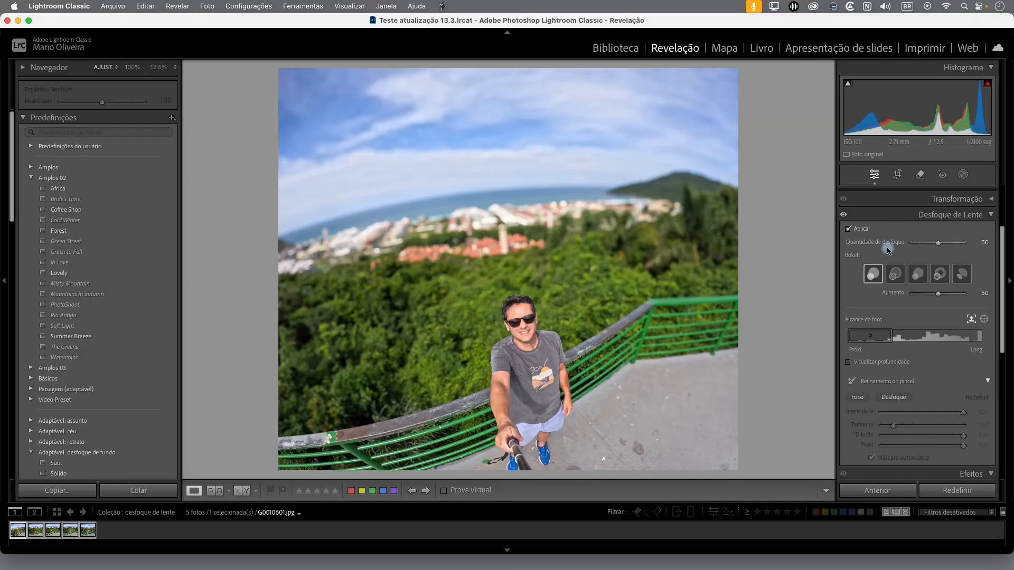
mouse_move(938, 243)
mouse_down()
mouse_move(966, 244)
mouse_move(924, 244)
mouse_move(966, 253)
mouse_move(919, 253)
mouse_move(947, 252)
mouse_move(933, 252)
mouse_up()
Compare the available bokeh shapes on the photo and select the second one
click(896, 275)
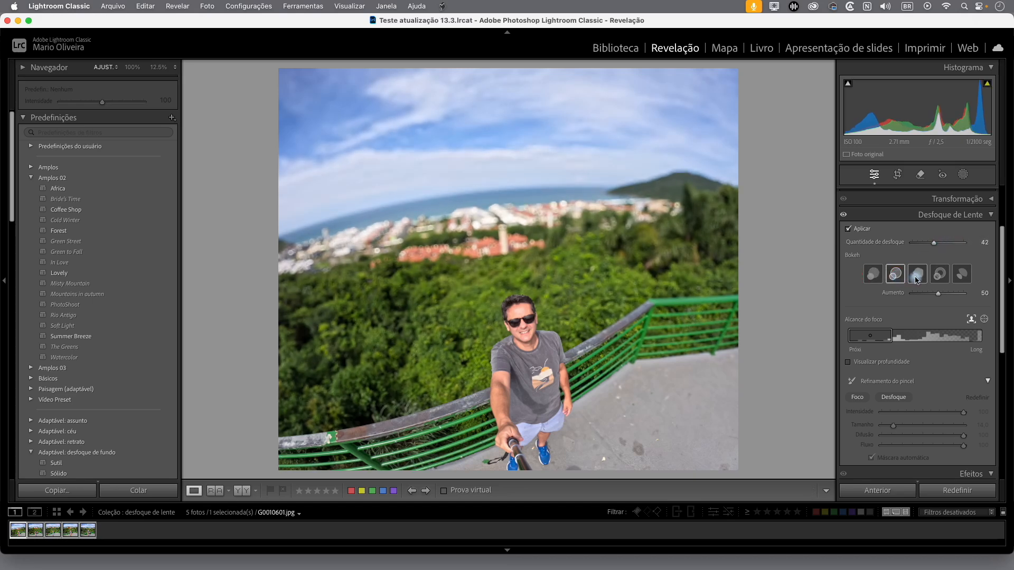
click(917, 277)
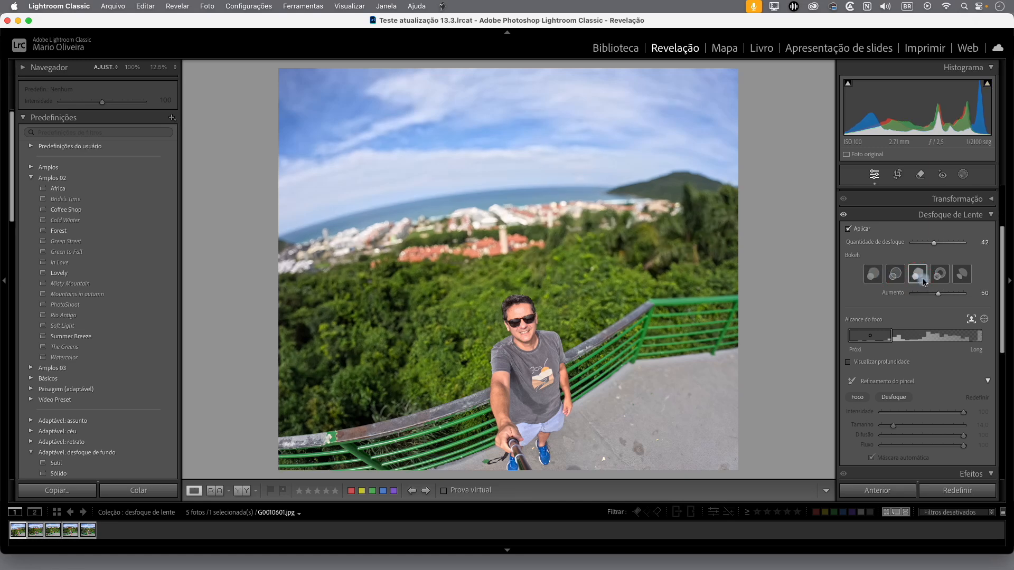
click(939, 273)
click(966, 276)
click(919, 276)
click(895, 276)
click(873, 275)
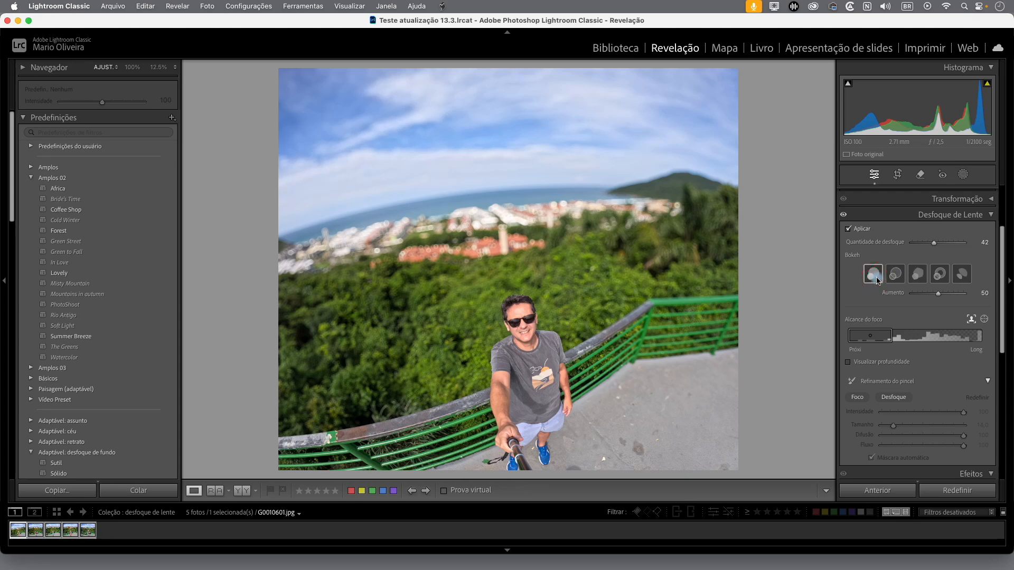
click(896, 283)
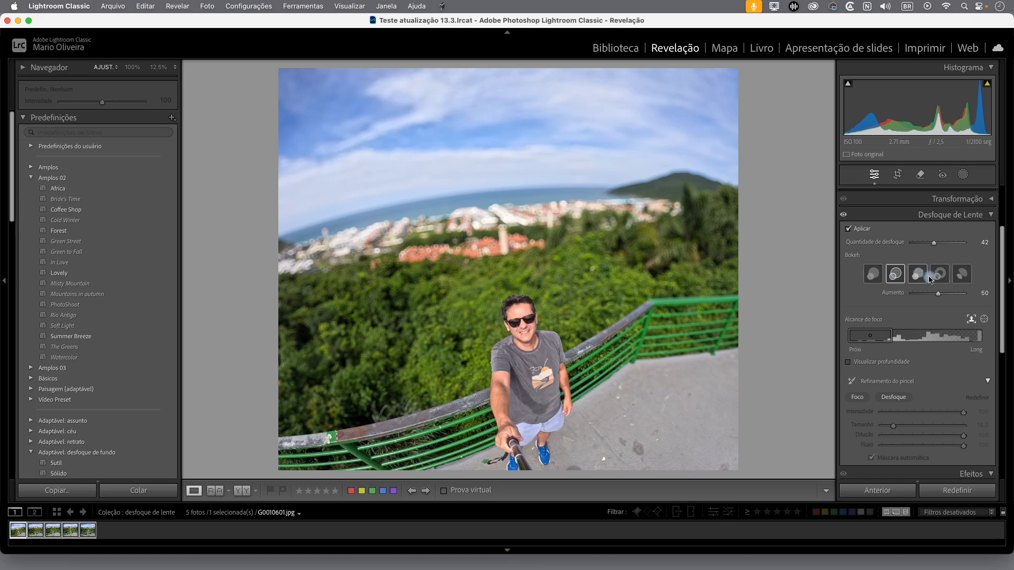
Set the bokeh boost to 99 and compare the third and fourth shapes before returning to the second
drag(940, 298, 962, 294)
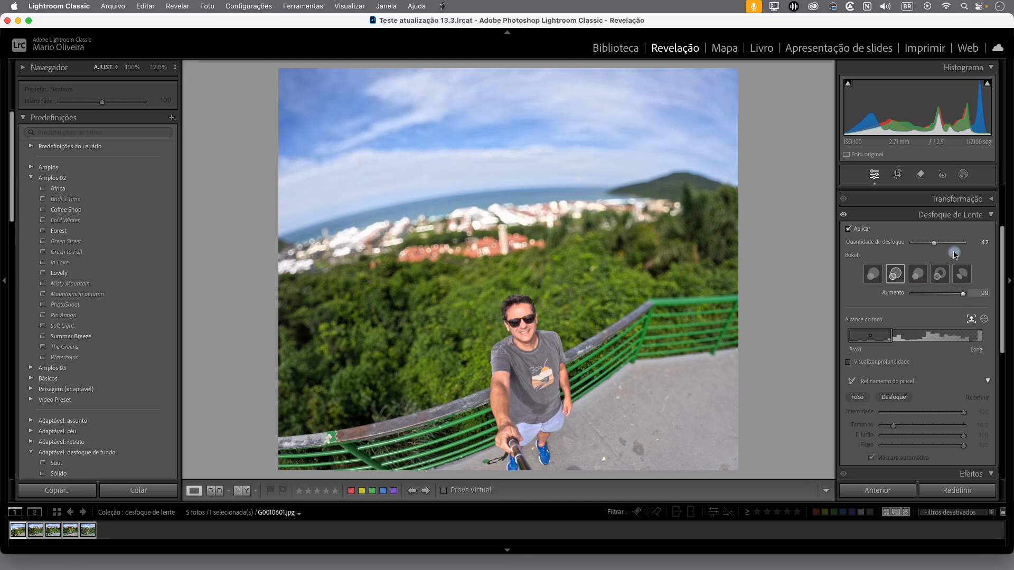
click(918, 274)
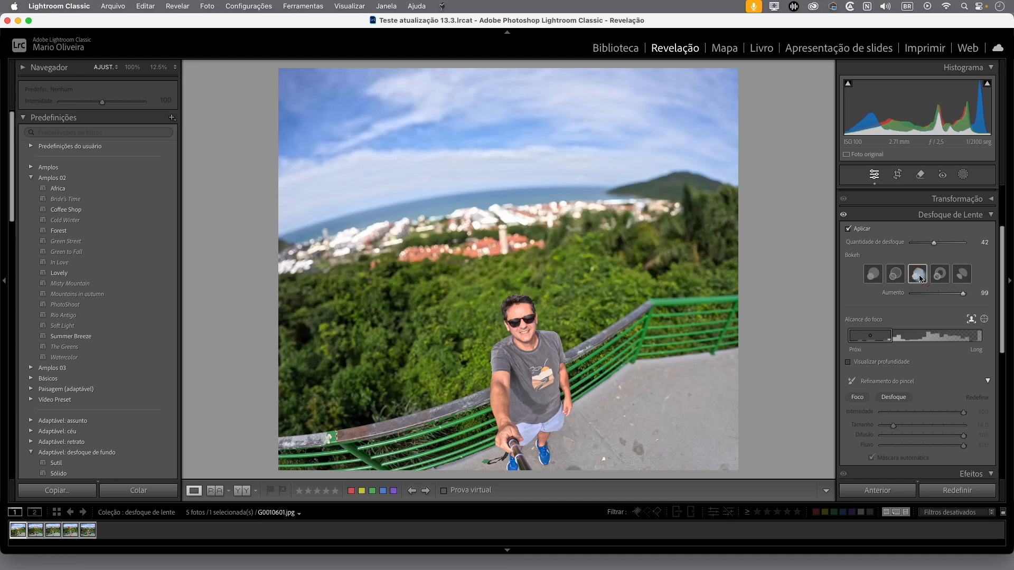
click(939, 274)
click(896, 279)
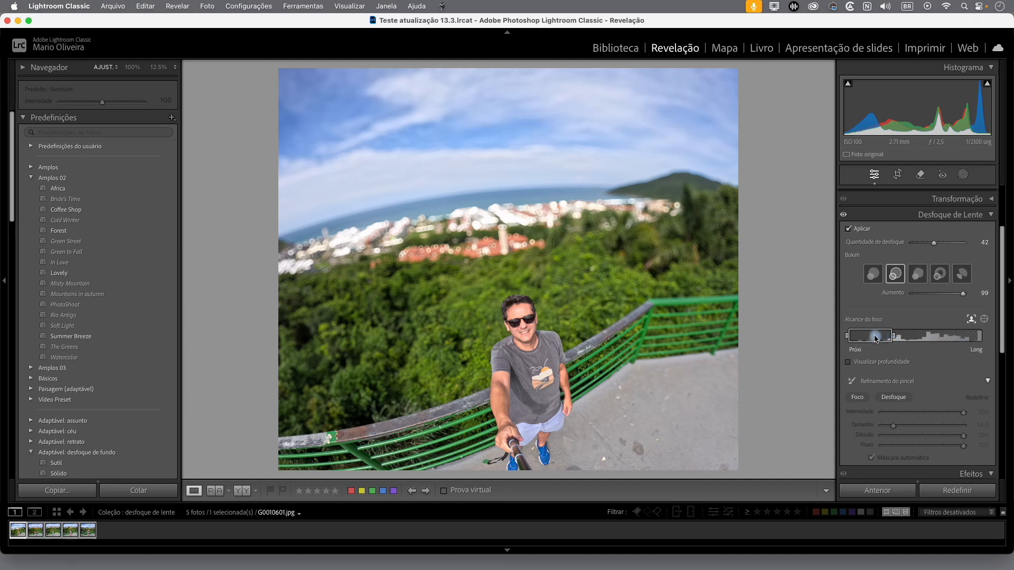
Set the bokeh boost to 45 and extend the focus range from 0 to about 44
mouse_move(877, 339)
mouse_down()
mouse_move(968, 343)
mouse_move(859, 344)
mouse_move(960, 349)
mouse_move(874, 344)
mouse_up()
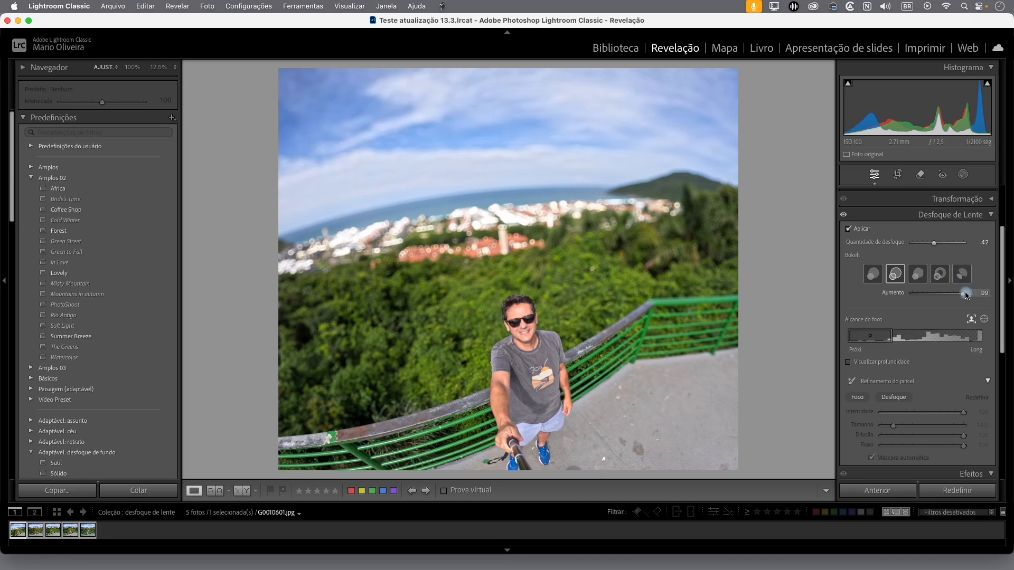
drag(964, 295, 936, 296)
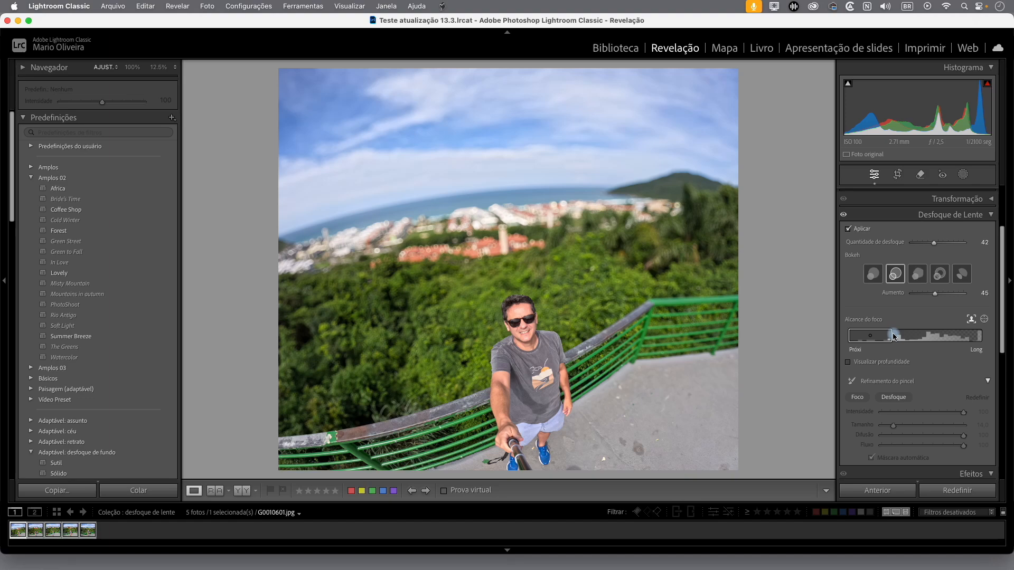
mouse_move(893, 336)
mouse_down()
mouse_move(960, 339)
mouse_move(930, 347)
mouse_move(864, 337)
mouse_move(918, 342)
mouse_move(878, 339)
mouse_up()
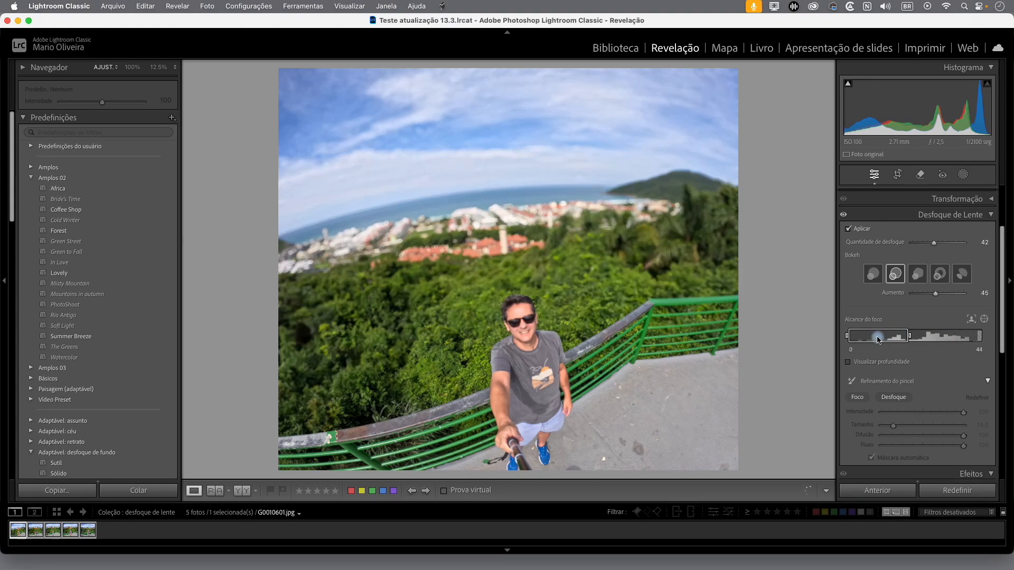
drag(908, 339, 905, 340)
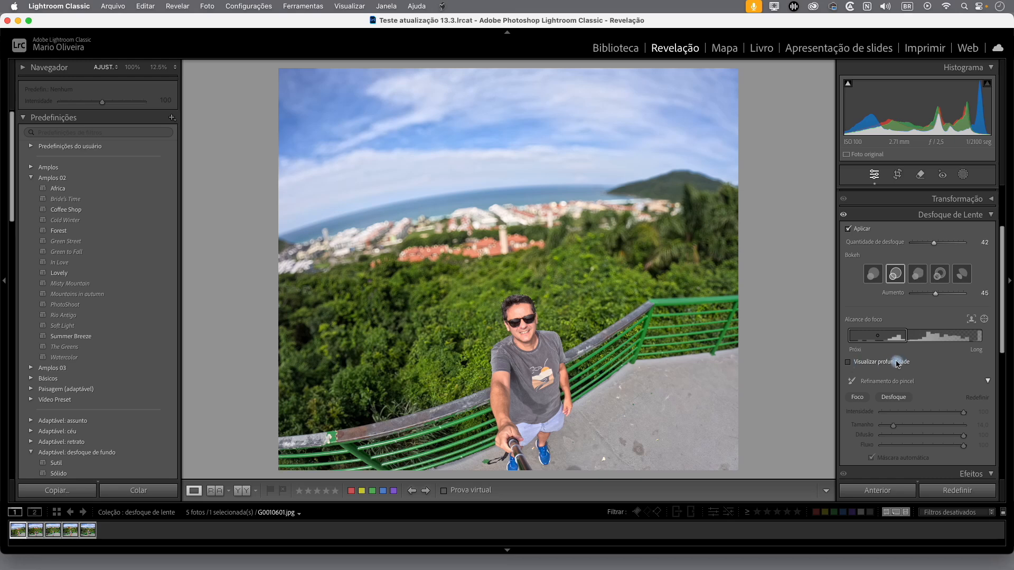
Shift the focus range to 3–46 with the depth visualization shown, and hide the visualization again
click(850, 363)
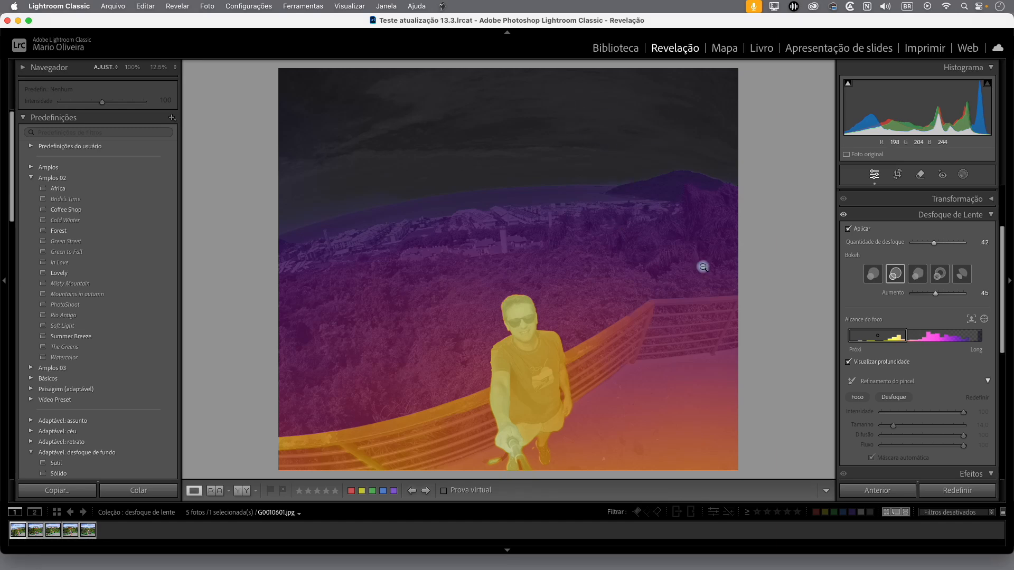
mouse_move(879, 343)
mouse_move(876, 340)
mouse_down()
mouse_move(930, 343)
mouse_move(869, 343)
mouse_move(919, 340)
mouse_move(881, 339)
mouse_up()
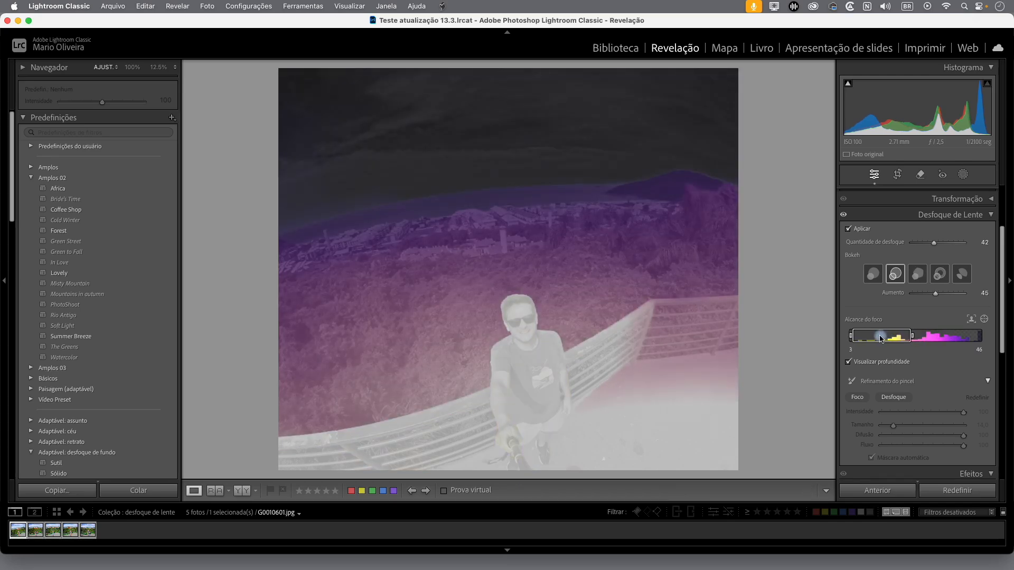
drag(880, 336, 880, 336)
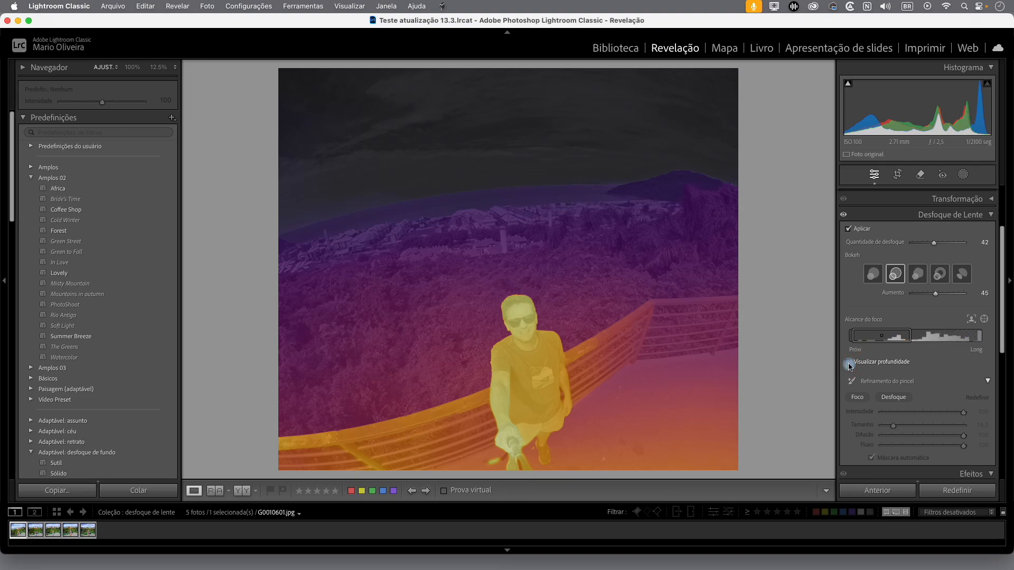
click(849, 362)
Reset the focus range to the automatically detected subject
click(982, 321)
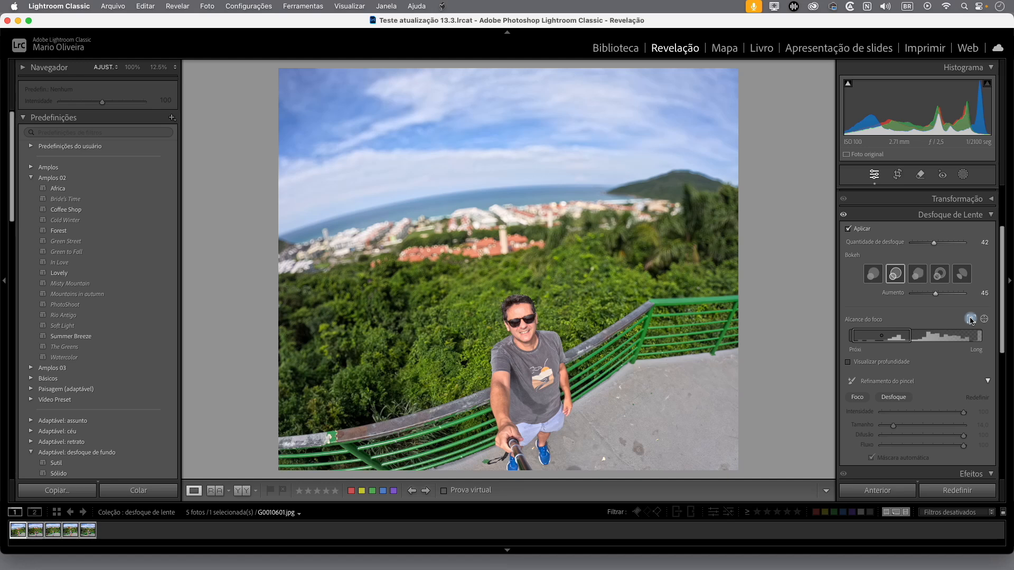
click(971, 320)
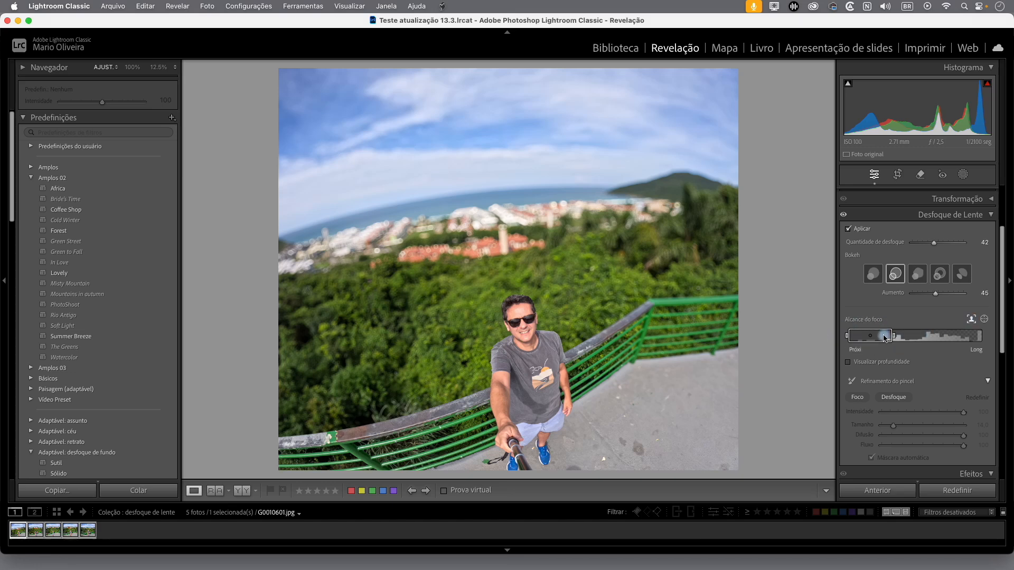
Try focusing on a rectangular area around the distant coastal buildings, and return the focus to the detected subject
click(984, 319)
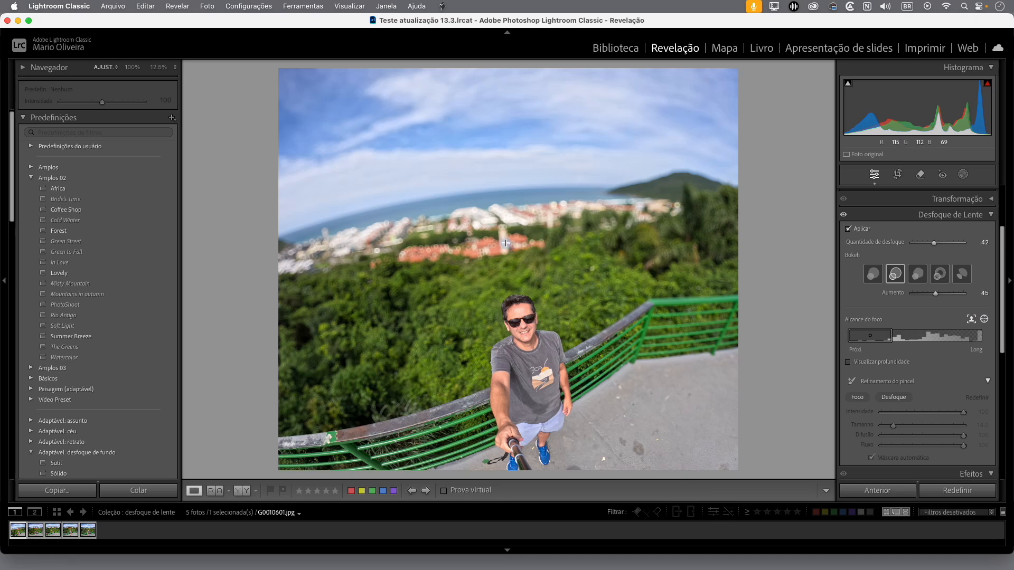
drag(477, 201, 584, 246)
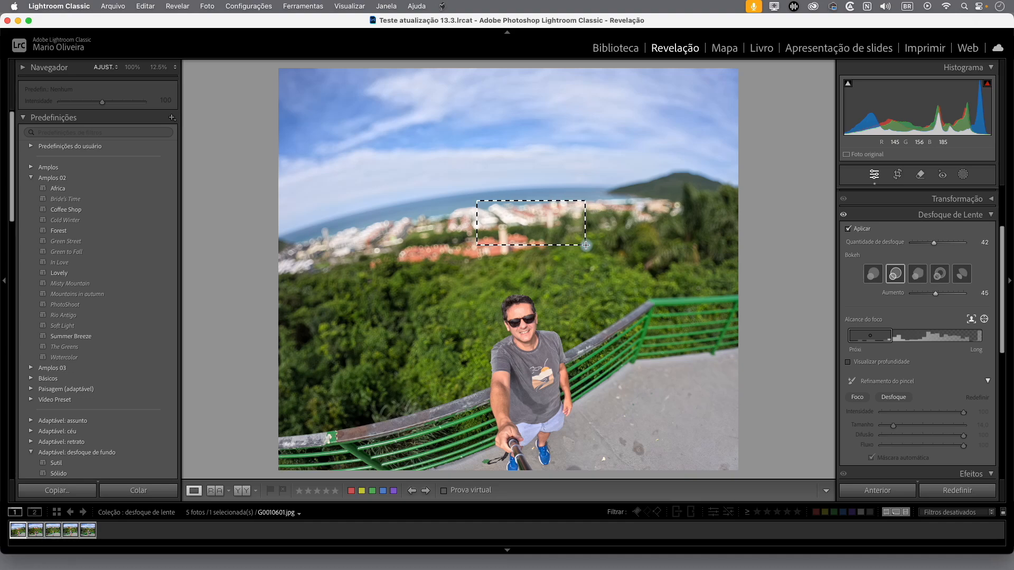
drag(585, 245, 585, 245)
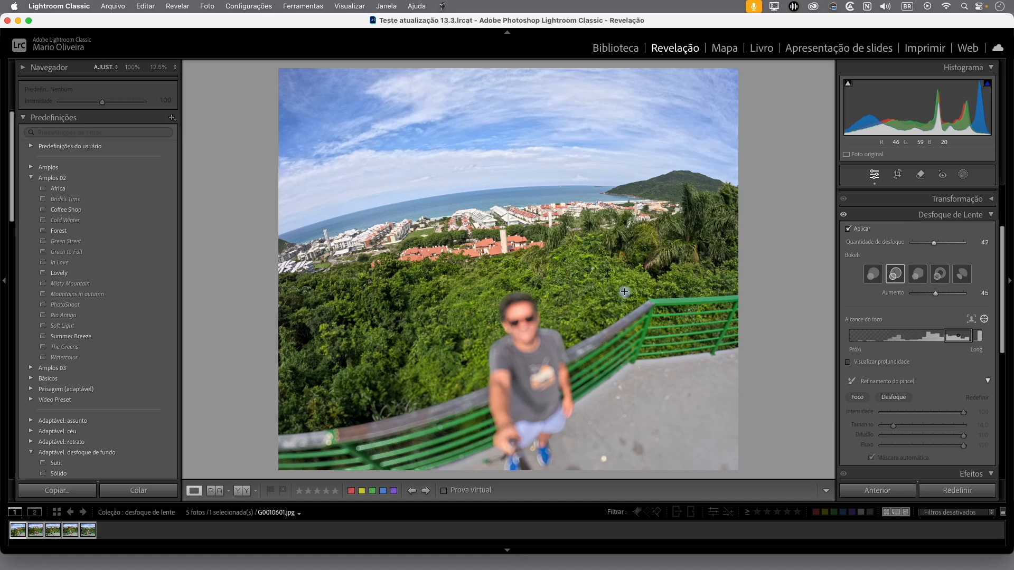
click(972, 321)
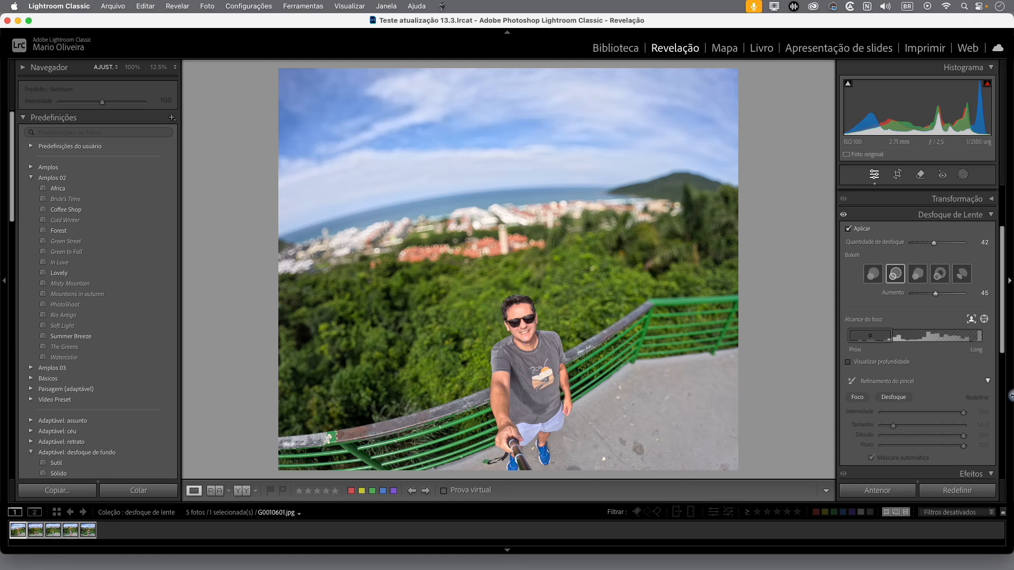
Paint focus over the distant buildings and palm trees with a size 14 brush at intensity 100, using the depth visualization only while painting
scroll(944, 392, down, 1)
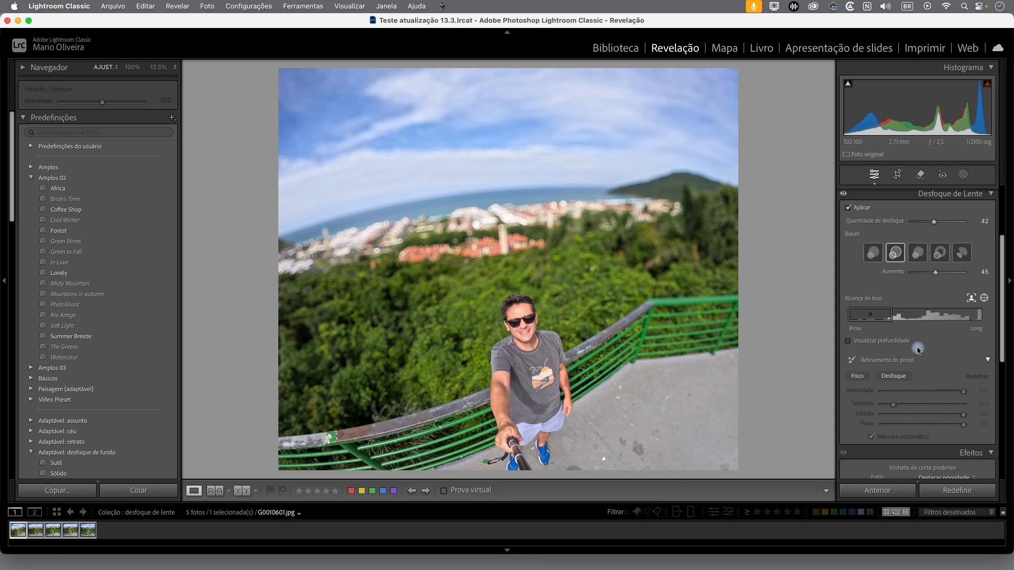
click(857, 377)
click(891, 378)
click(848, 342)
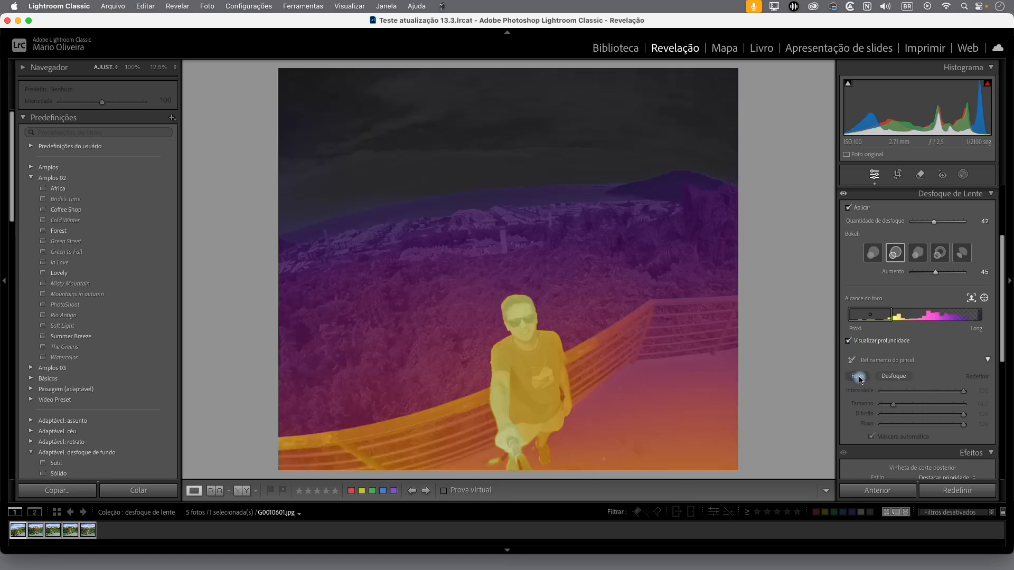
click(859, 378)
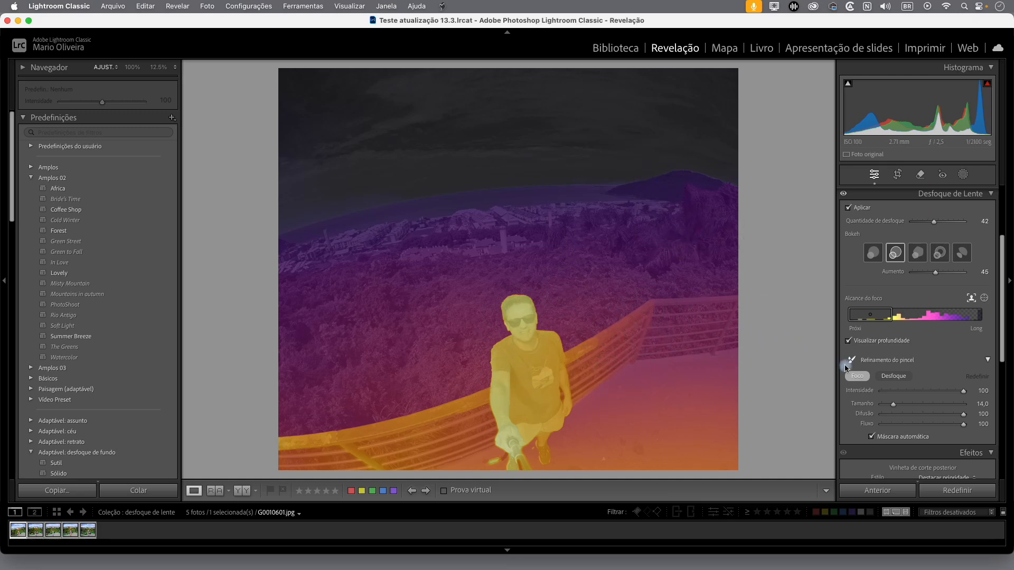
click(869, 377)
mouse_move(702, 240)
mouse_down()
mouse_move(697, 226)
mouse_move(654, 221)
mouse_move(472, 230)
mouse_move(607, 220)
mouse_move(657, 227)
mouse_move(462, 231)
mouse_move(634, 222)
mouse_move(482, 227)
mouse_move(531, 238)
mouse_up()
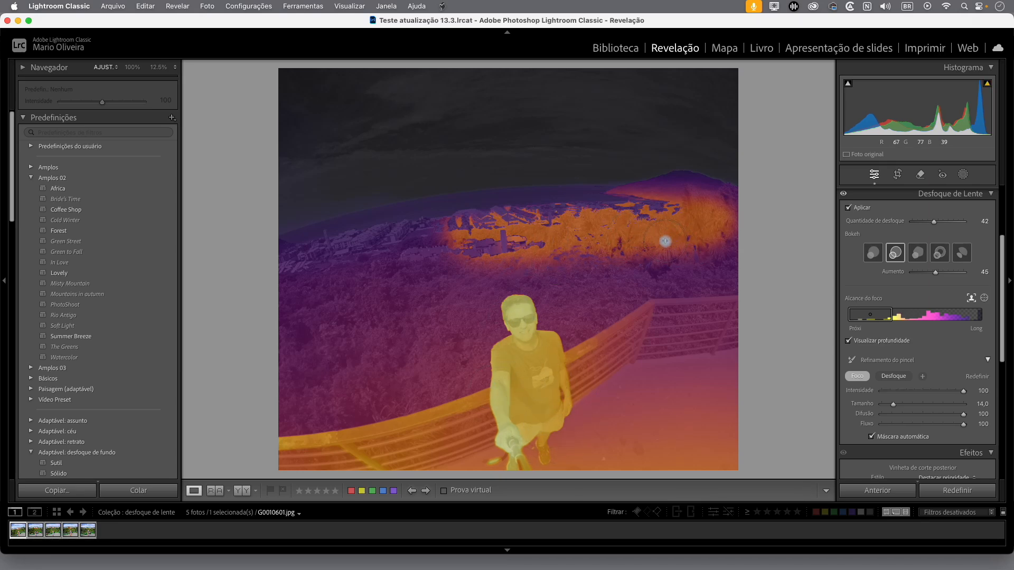
click(849, 341)
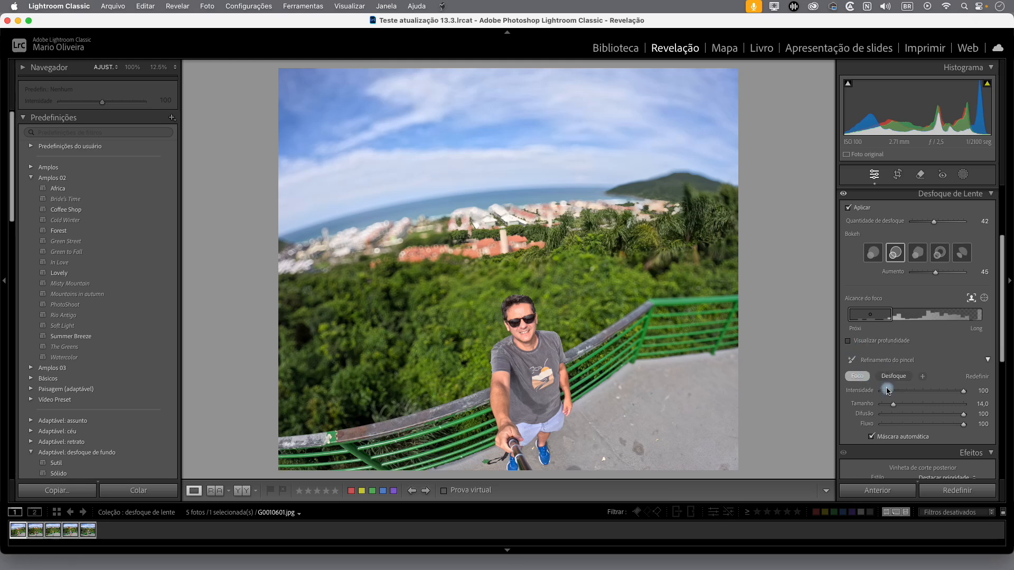
Paint blur back over the palm trees with the blur refinement brush at intensity 64
click(894, 377)
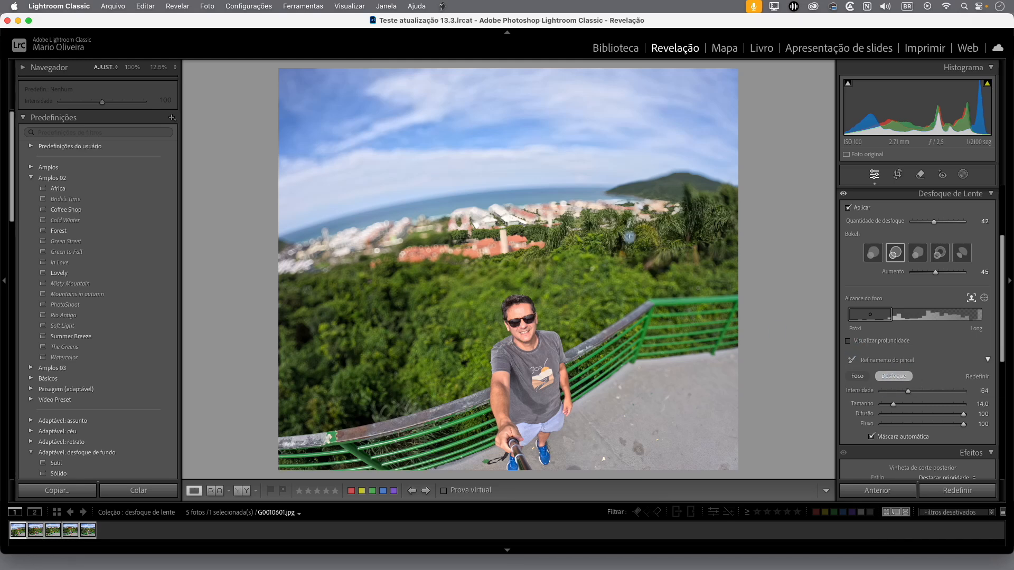
mouse_move(656, 227)
mouse_down()
mouse_move(715, 224)
mouse_move(584, 243)
mouse_move(583, 233)
mouse_move(619, 232)
mouse_move(602, 242)
mouse_move(640, 256)
mouse_move(554, 234)
mouse_move(699, 212)
mouse_move(709, 240)
mouse_move(669, 257)
mouse_move(643, 245)
mouse_up()
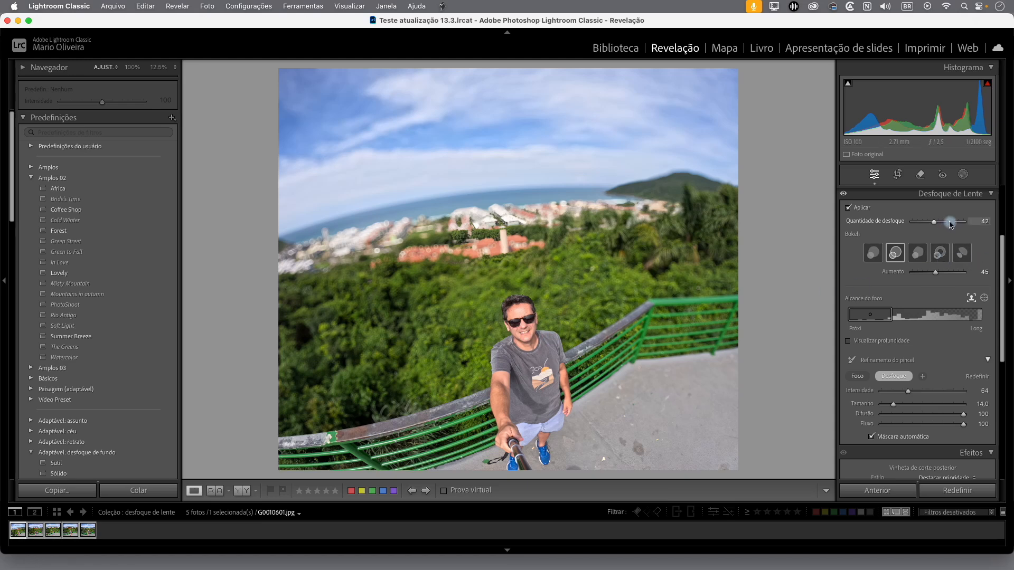
Set the lens blur amount to 88 and the bokeh boost to 77
drag(951, 224, 957, 221)
drag(935, 272, 951, 272)
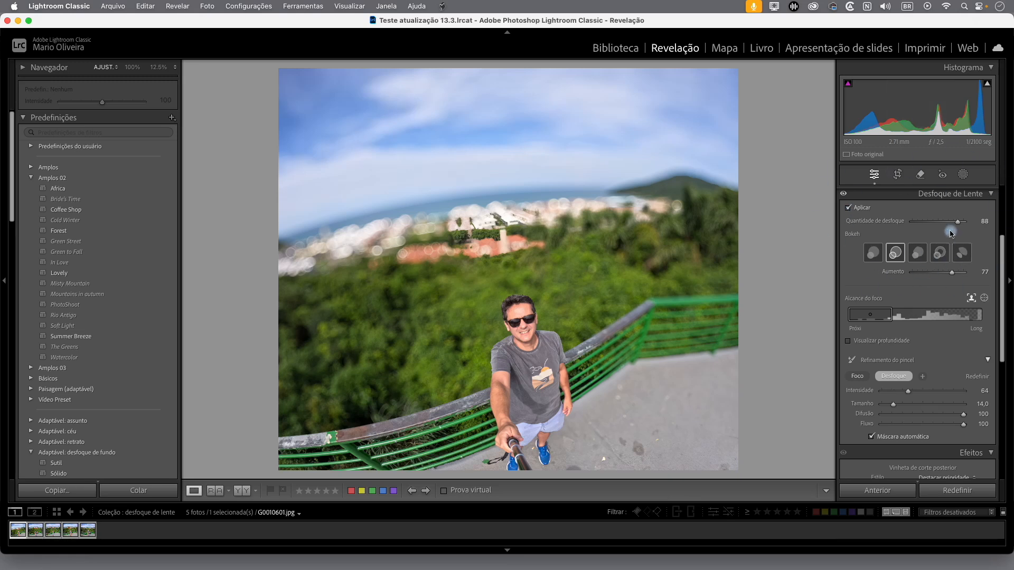
Collapse the Amplos 02 preset group, keeping the list of presets expanded
click(31, 179)
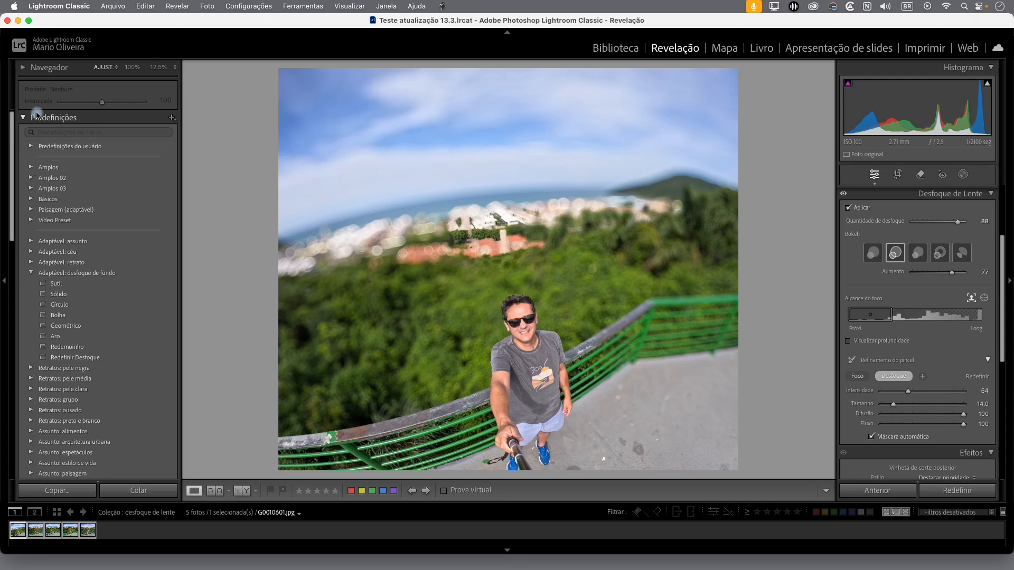
click(24, 119)
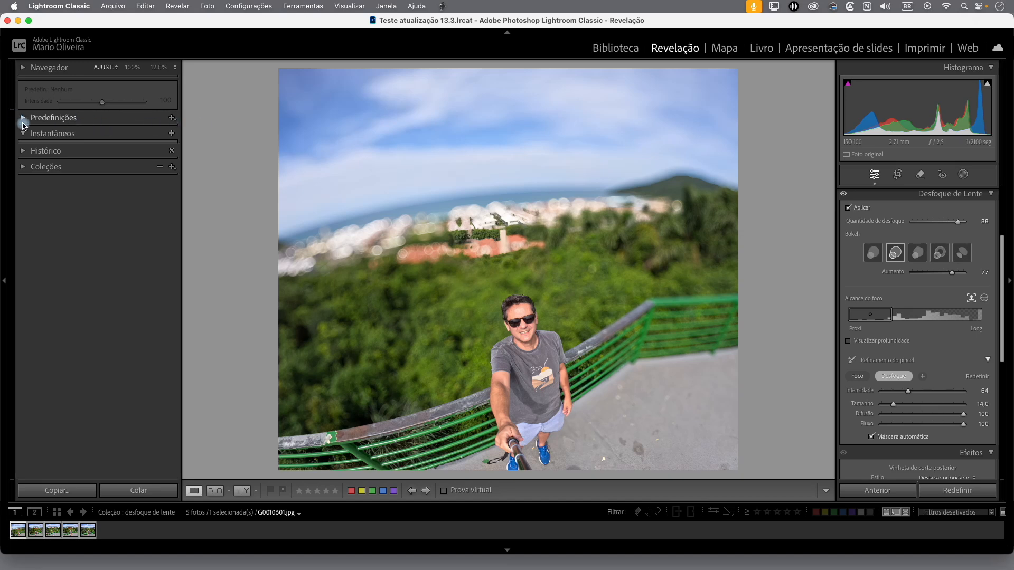
click(24, 120)
click(23, 121)
click(24, 117)
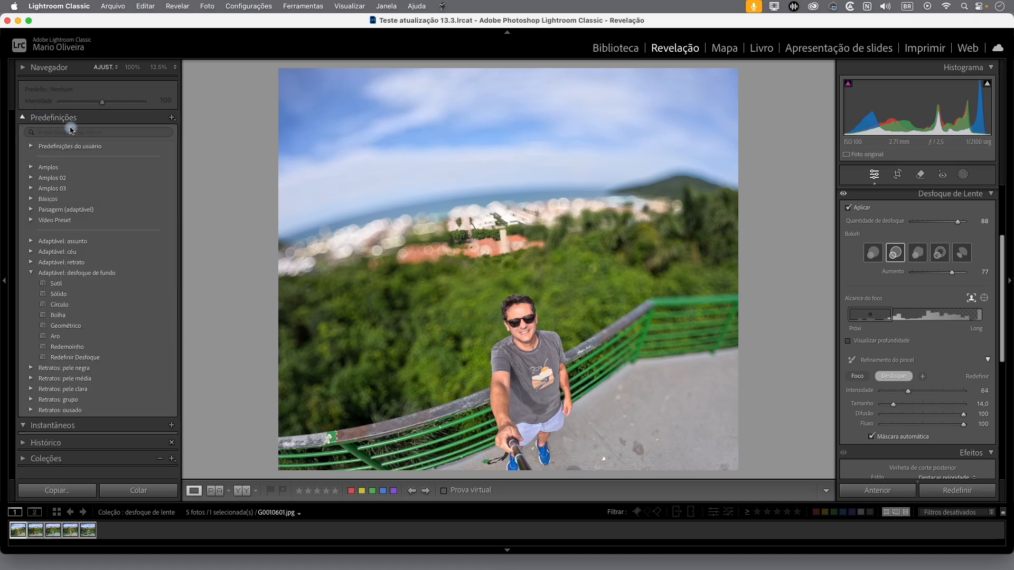
Start a new develop preset and include only the Desfoque de lente settings
click(173, 119)
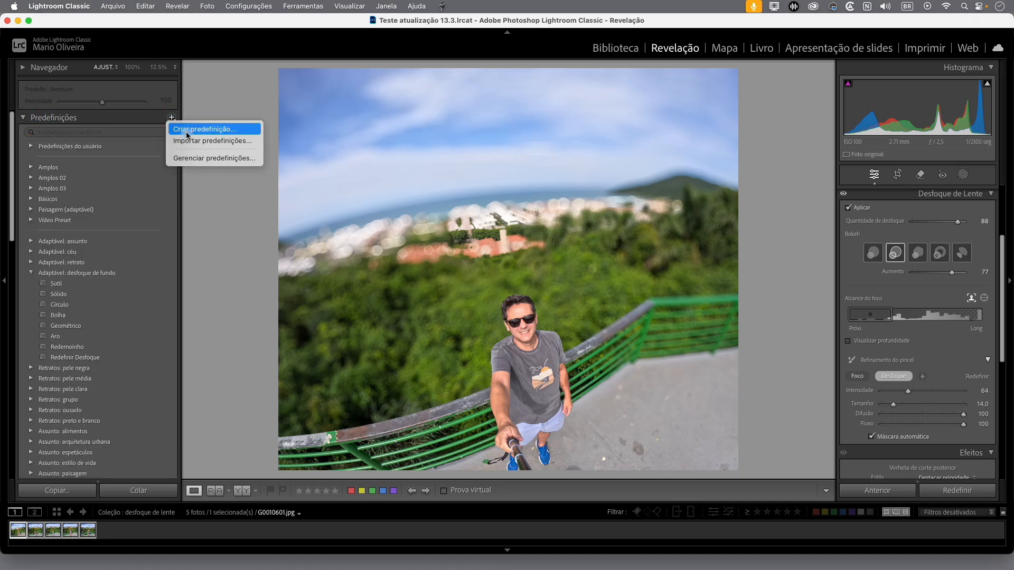
click(214, 130)
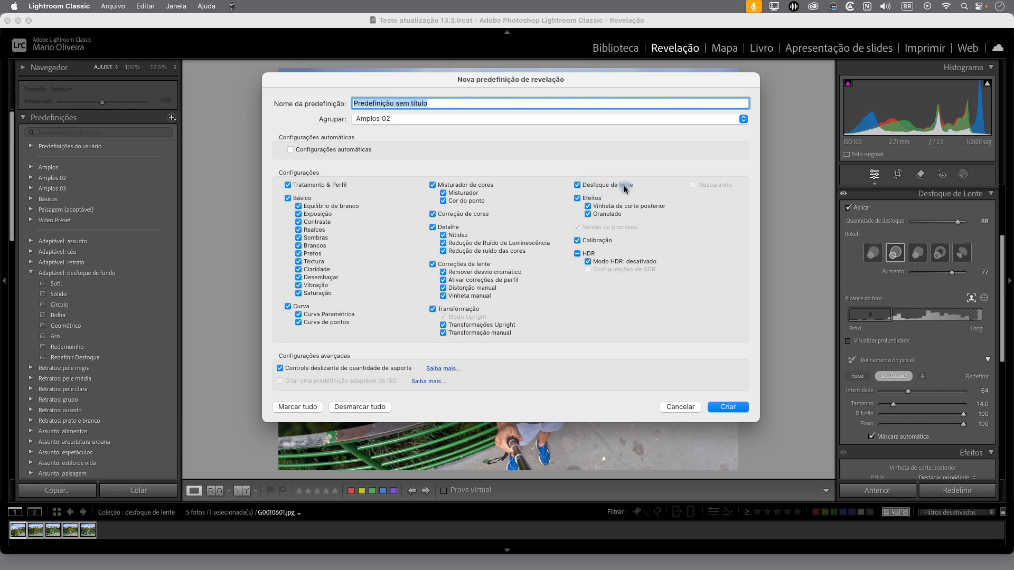
click(375, 408)
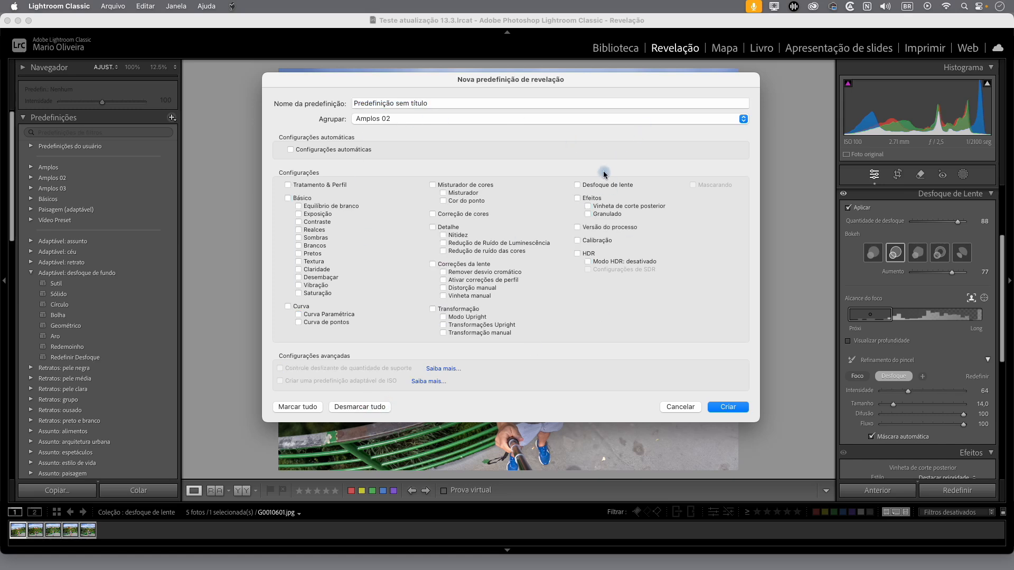
click(577, 184)
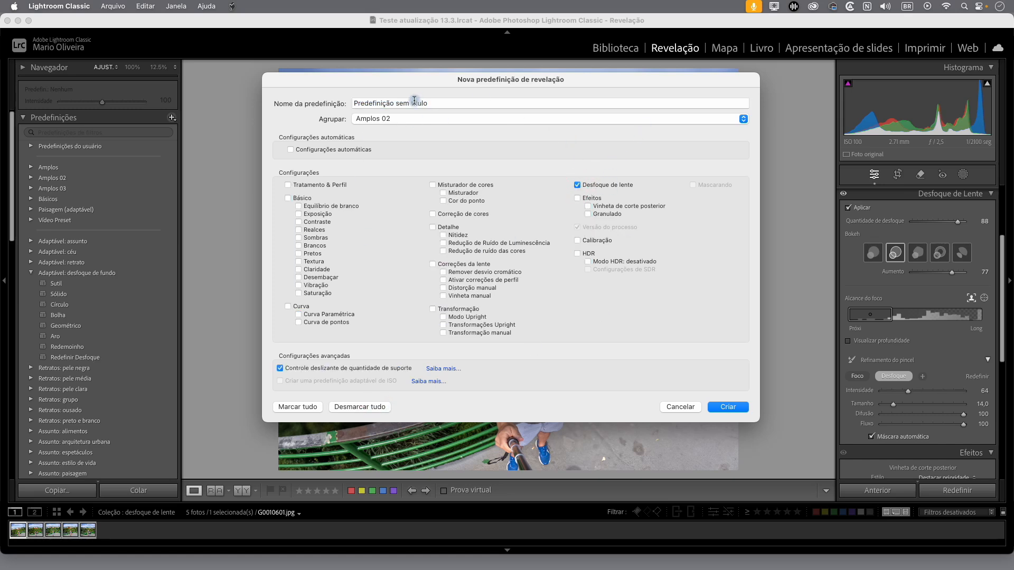
Name the new preset Desfoque and create it in the Amplos 02 group
click(458, 105)
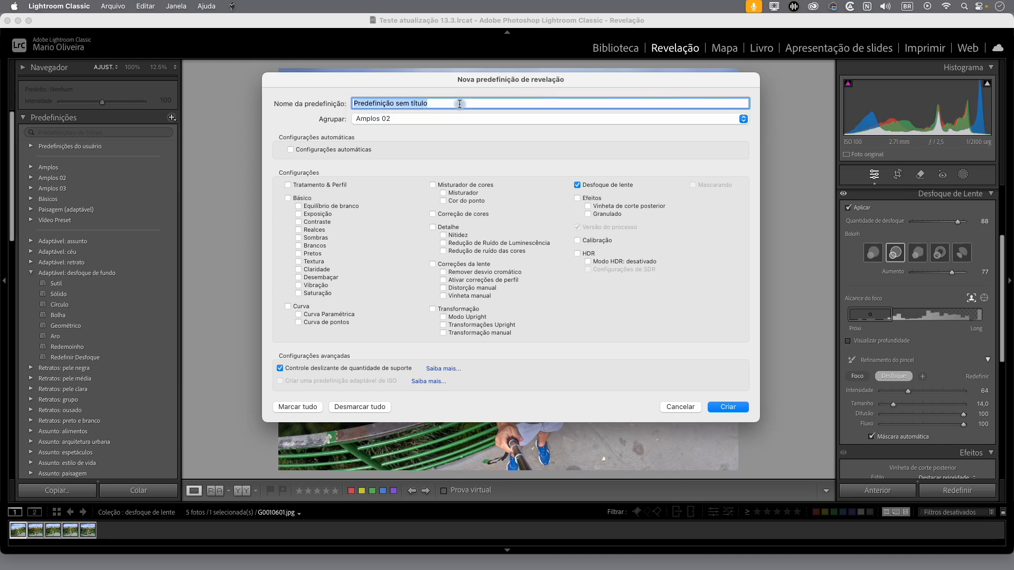
text(Desfoque)
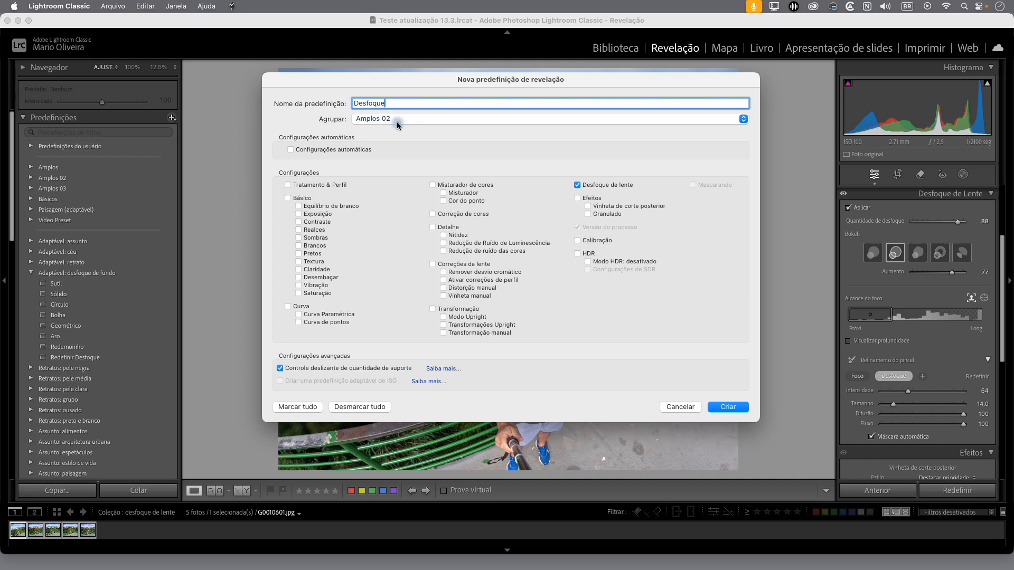
click(736, 407)
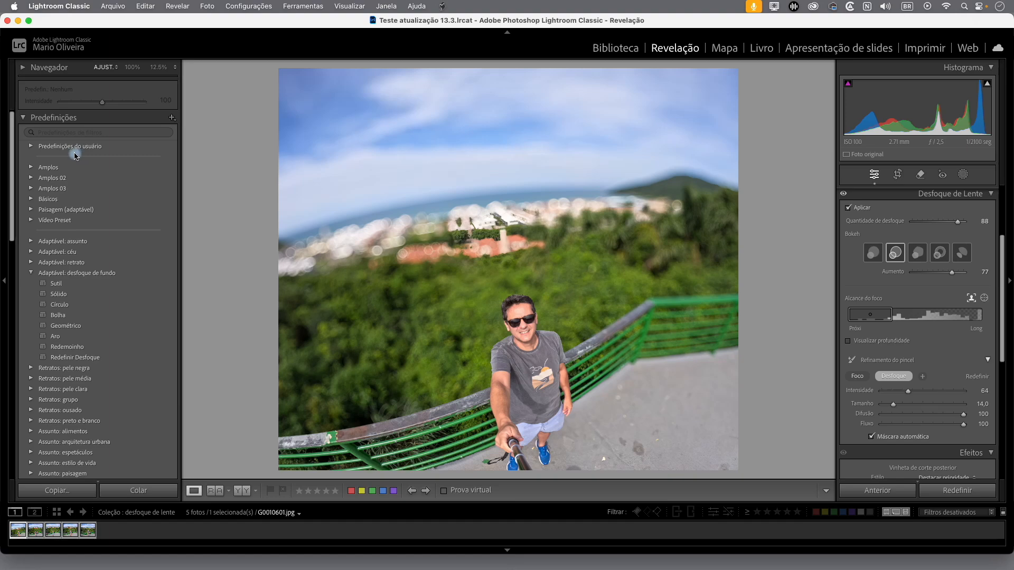
Apply the Desfoque preset from Amplos 02 to photo G0010620.jpg, and apply the previous photo's settings to G0010643.jpg
click(31, 180)
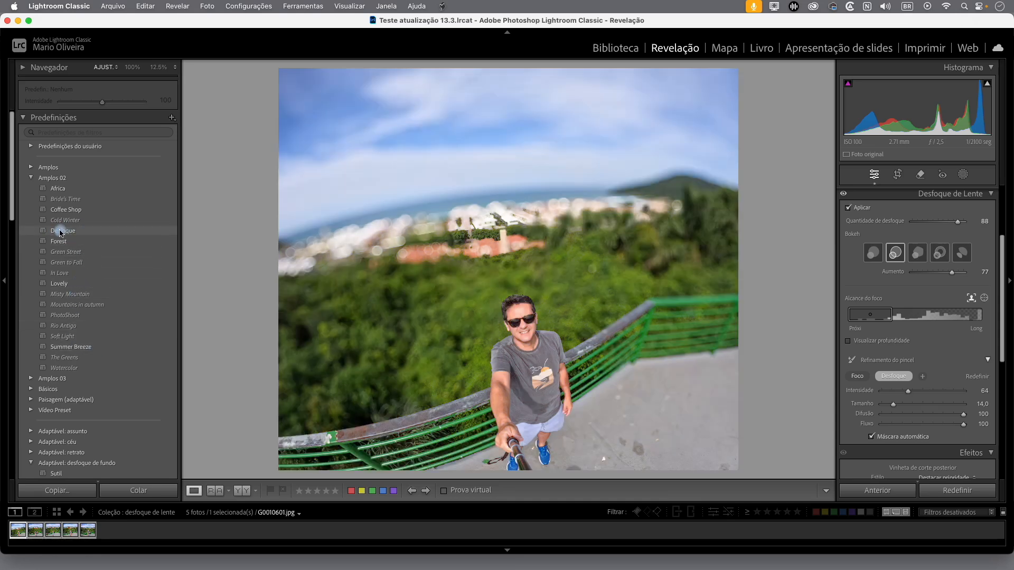
click(39, 532)
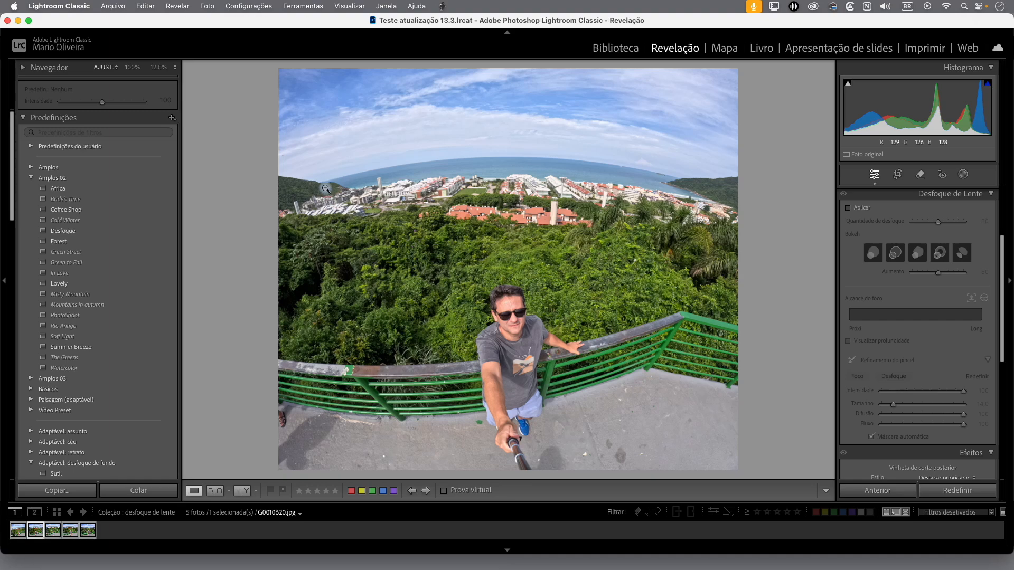
click(115, 231)
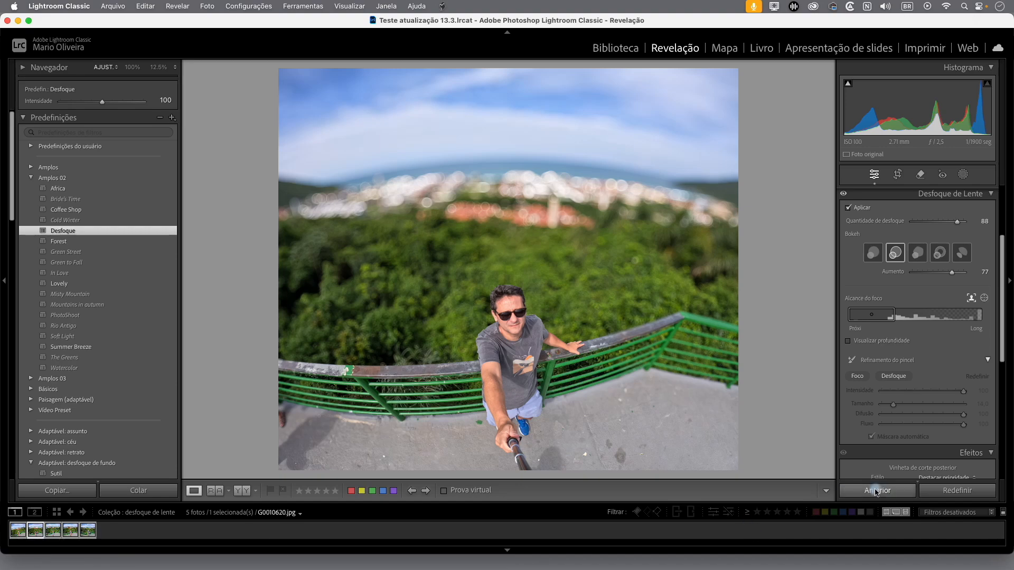
click(53, 534)
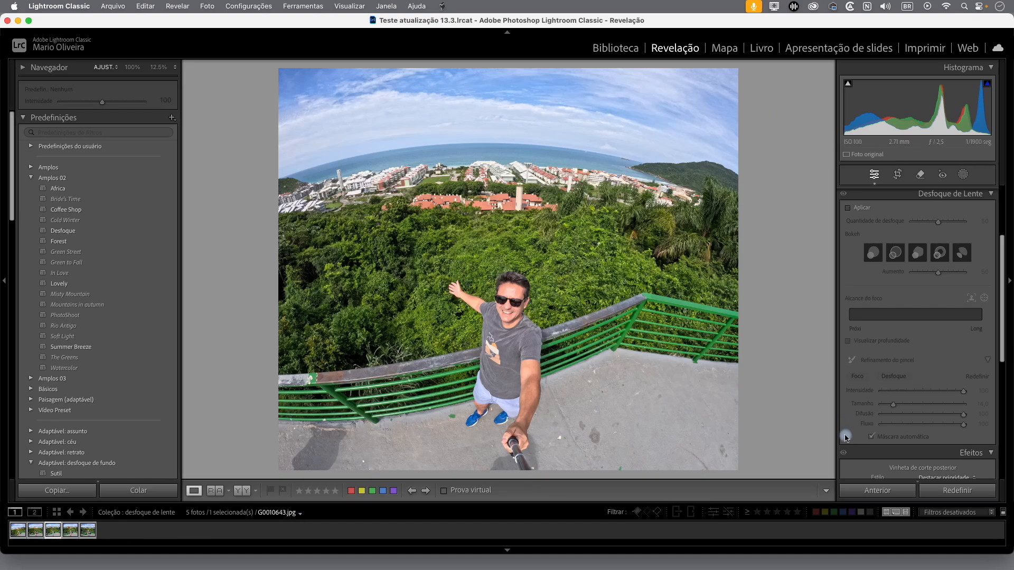
click(891, 492)
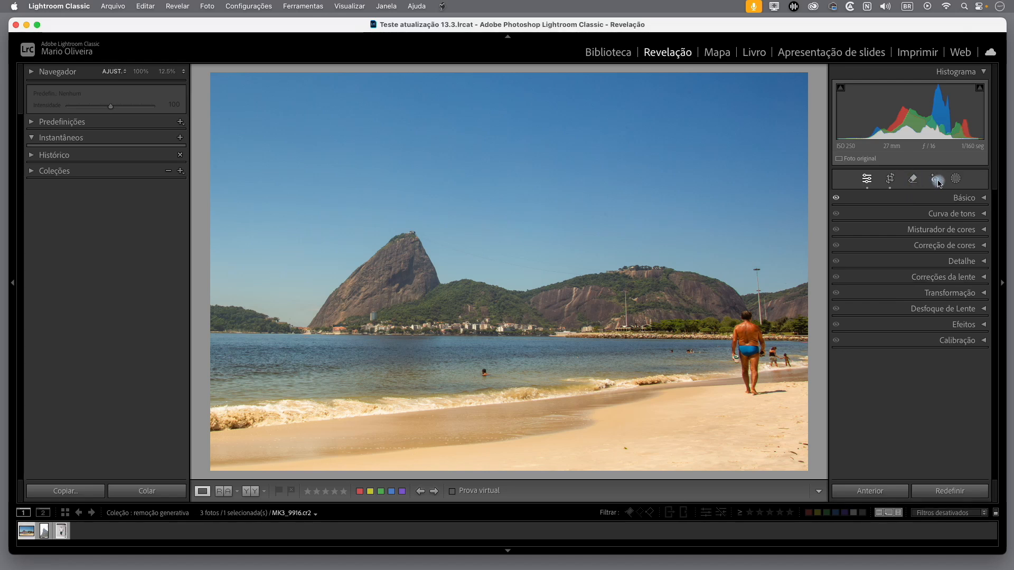
Activate the Remove tool on the beach photo and inspect the image for spots with spot visualization, turning it off again
click(915, 180)
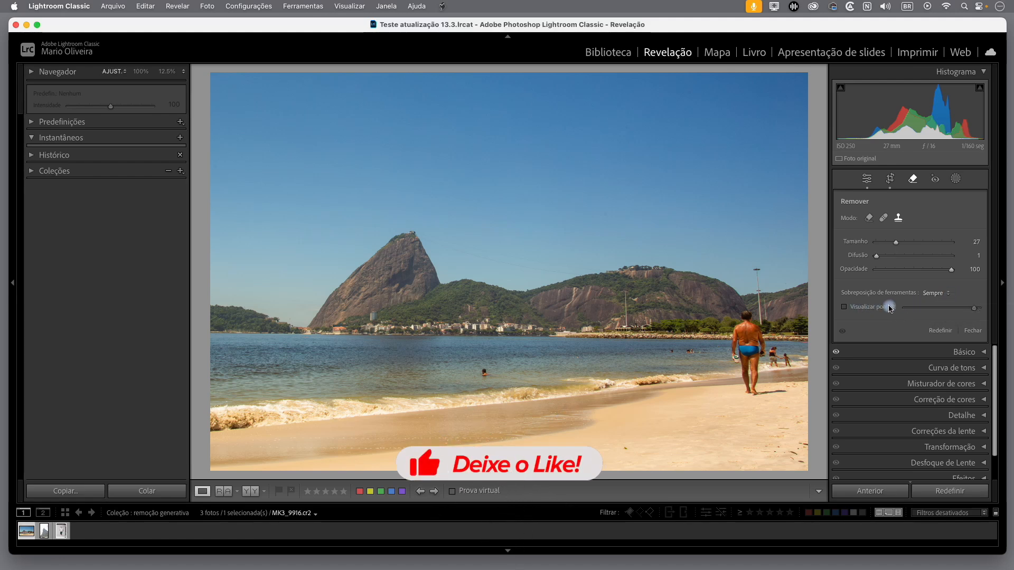
click(843, 307)
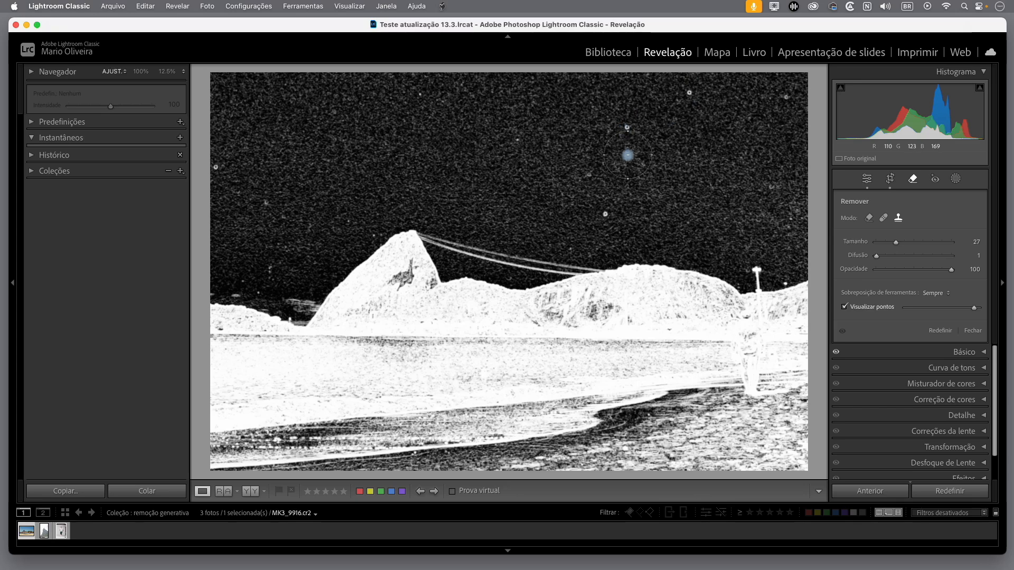
click(846, 309)
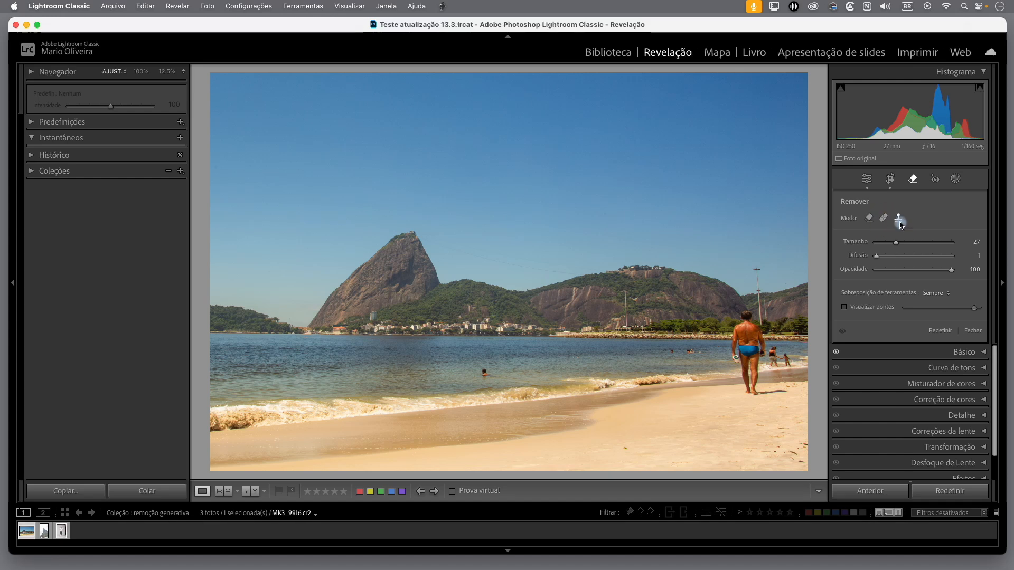
Erase the swimmer in the water using Remove mode with a size 11 brush, adjust the sample source and hide the tool overlay
click(868, 218)
click(869, 219)
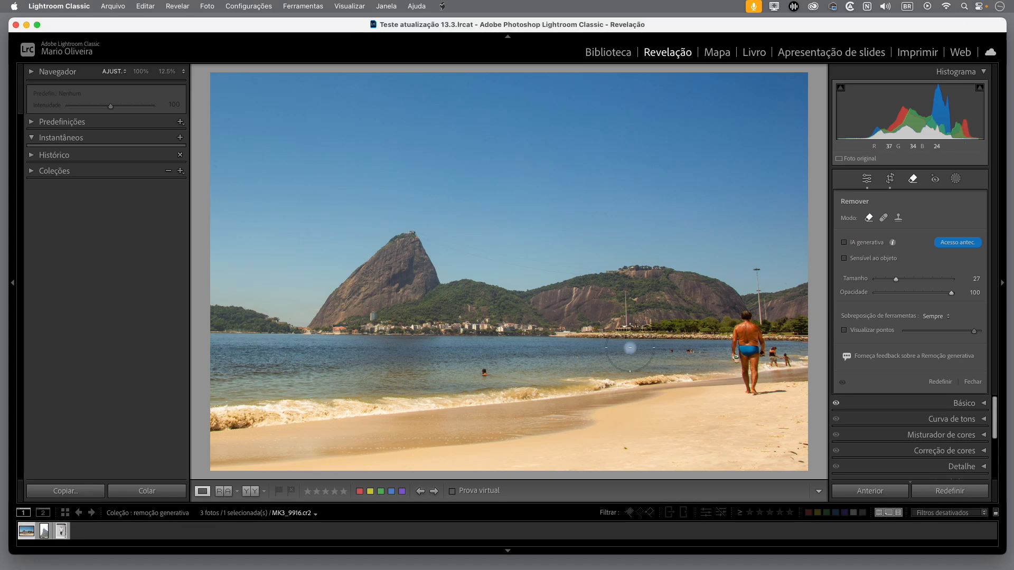
scroll(491, 373, down, 5)
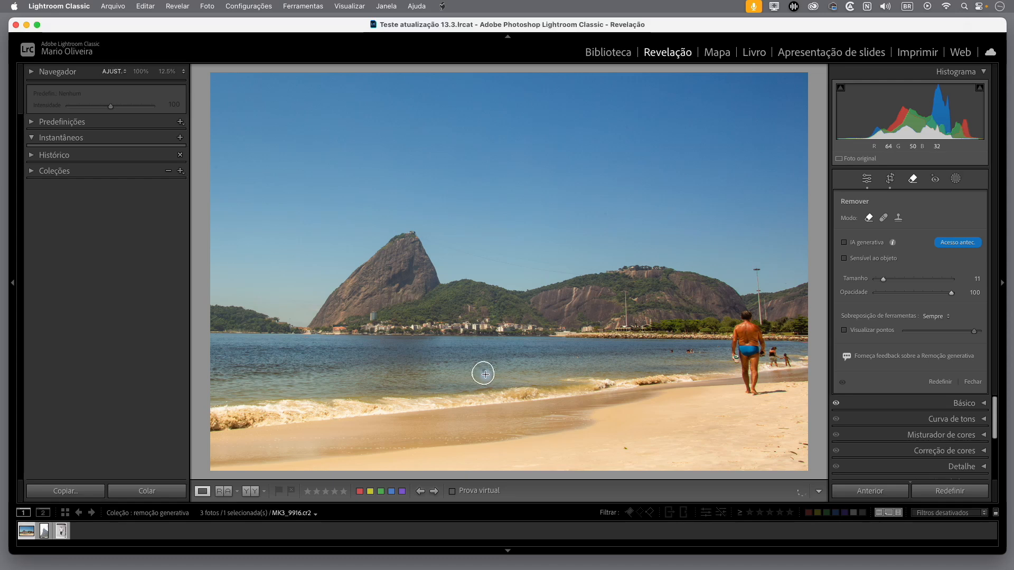
click(485, 374)
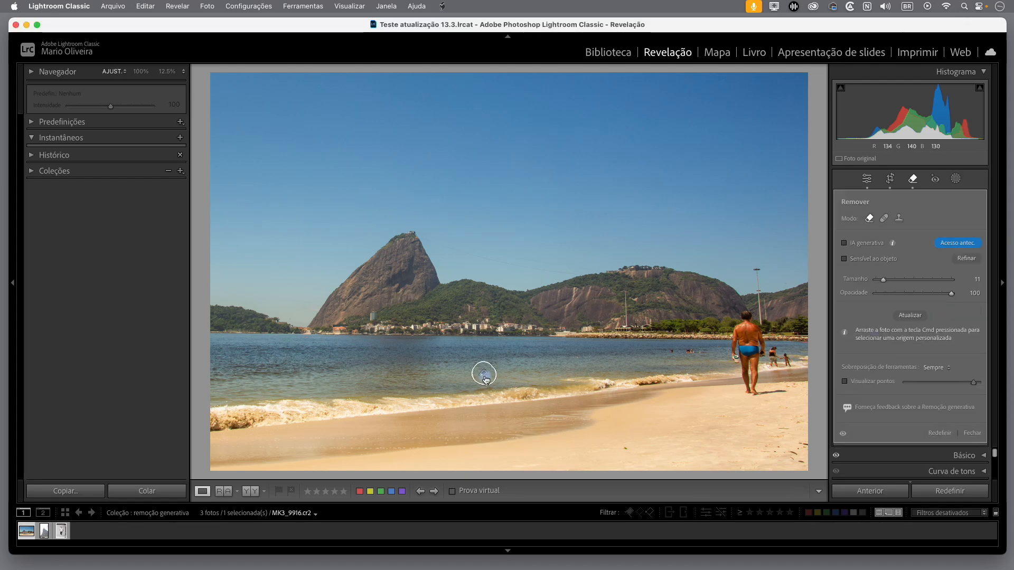
drag(513, 377, 484, 373)
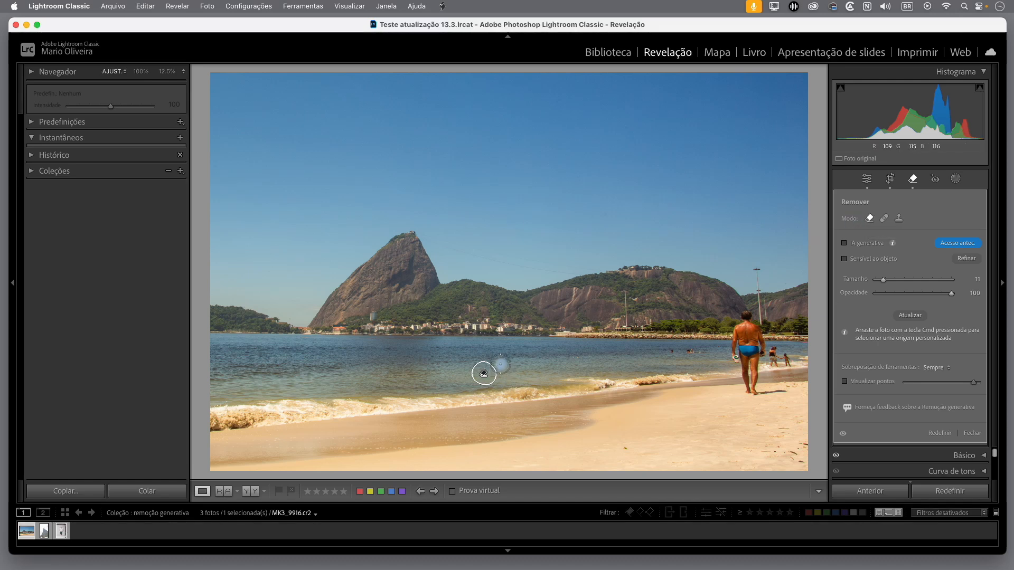
key(h)
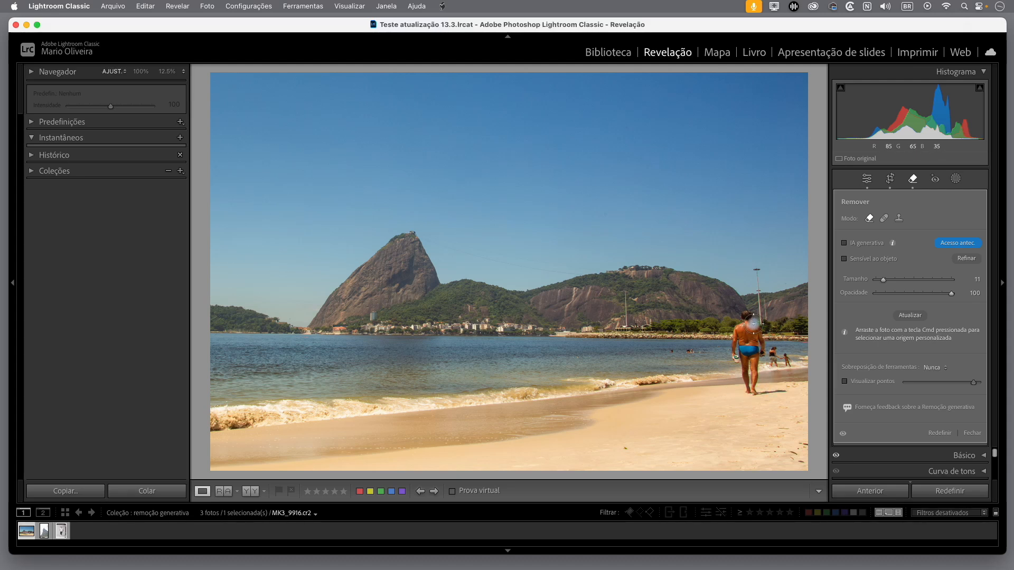
Try to remove the walking man and his shadow without generative AI, refresh the result, and reset all removals
mouse_move(749, 316)
mouse_down()
mouse_move(735, 352)
mouse_move(744, 387)
mouse_move(780, 391)
mouse_move(755, 390)
mouse_move(749, 317)
mouse_move(763, 378)
mouse_move(753, 334)
mouse_up()
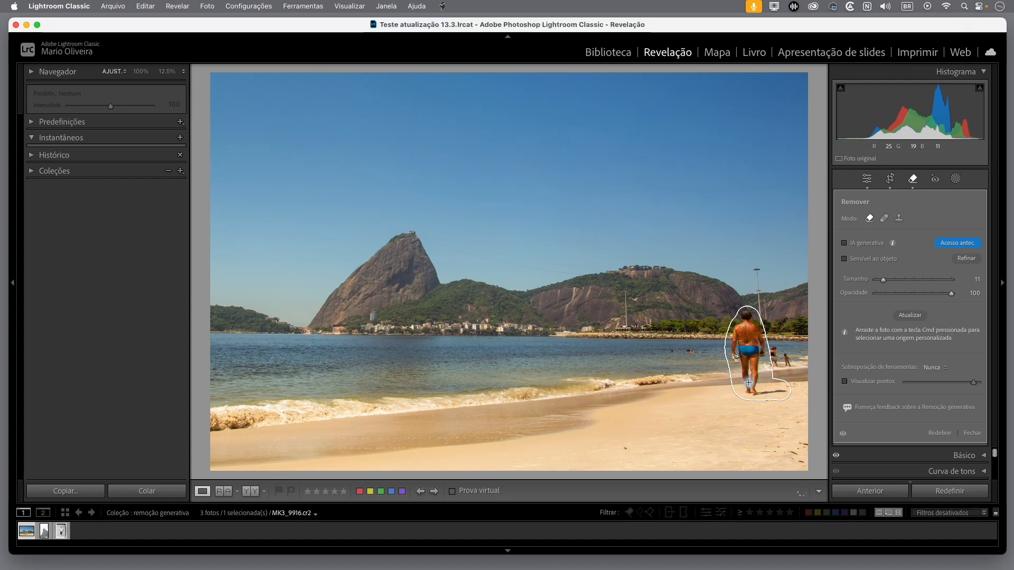
drag(748, 382, 750, 383)
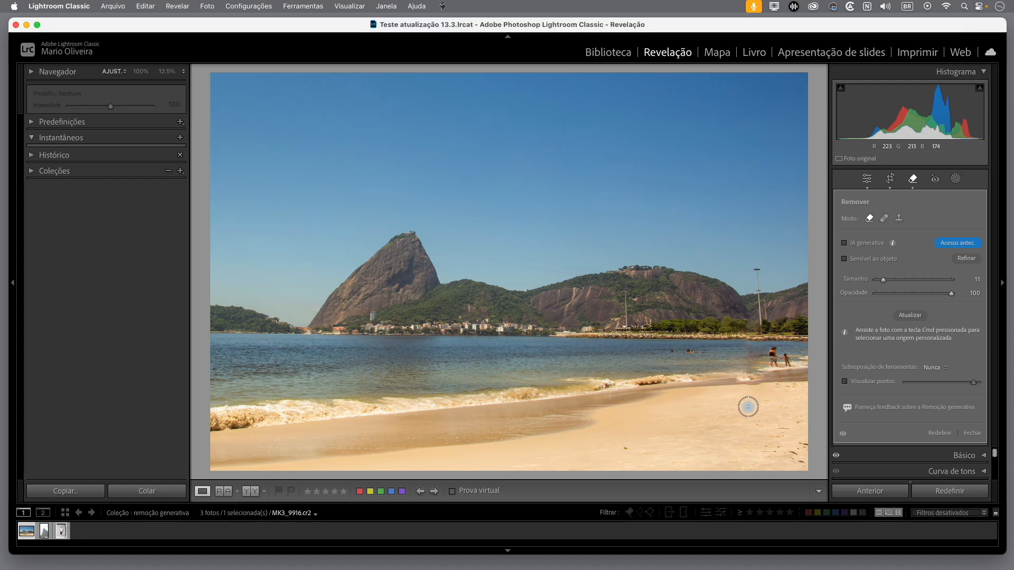
click(911, 316)
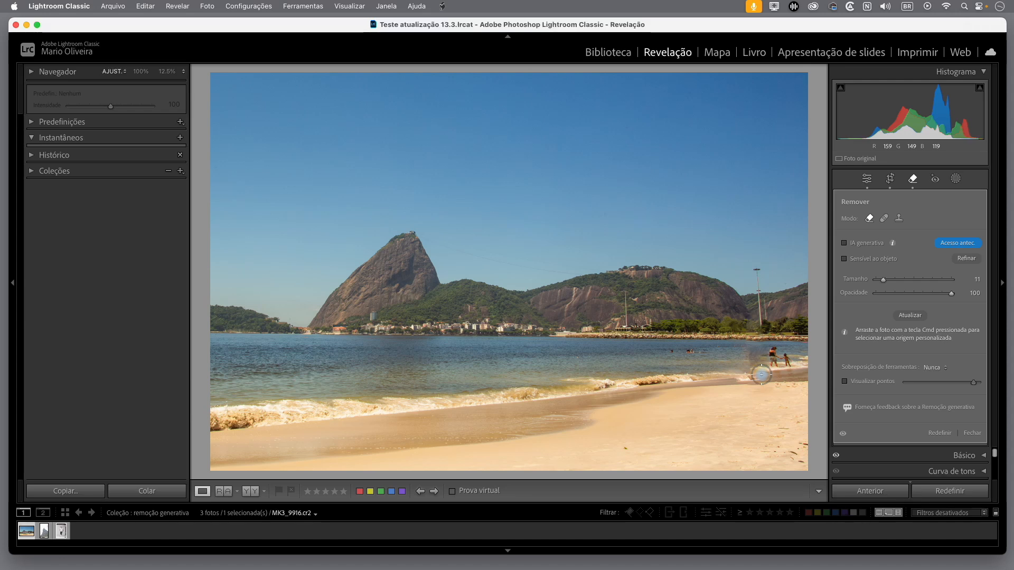
click(940, 433)
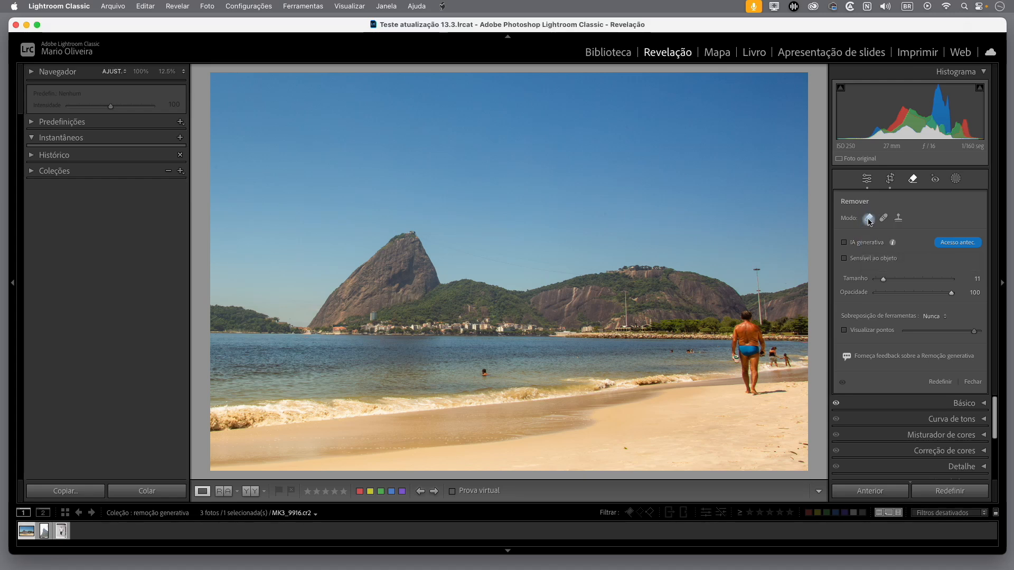
Enable generative AI removal and mask the walking man, his shadow and the two people beside him
click(844, 244)
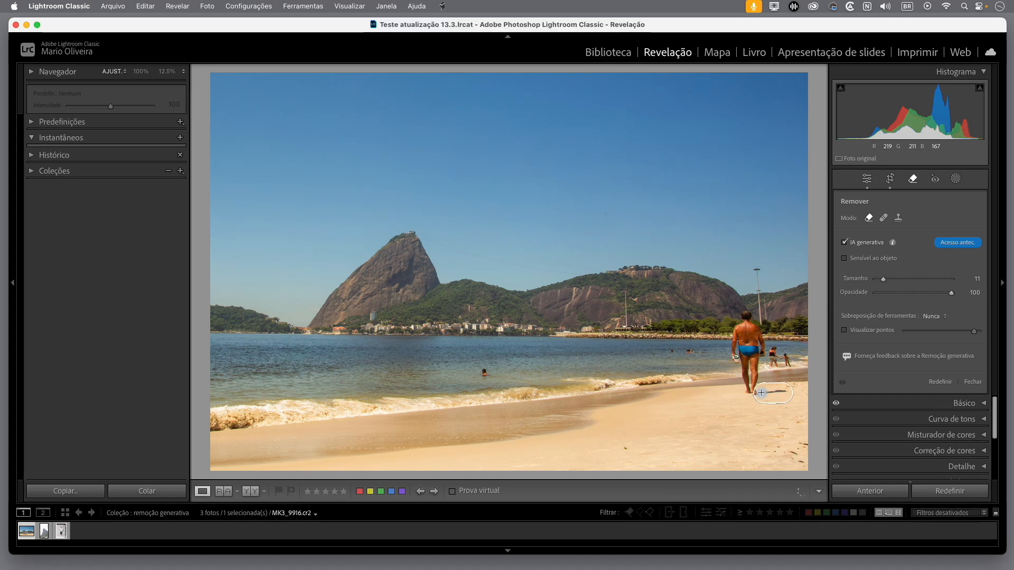
mouse_move(751, 385)
mouse_down()
mouse_move(736, 338)
mouse_move(742, 314)
mouse_move(759, 369)
mouse_move(758, 332)
mouse_move(758, 365)
mouse_up()
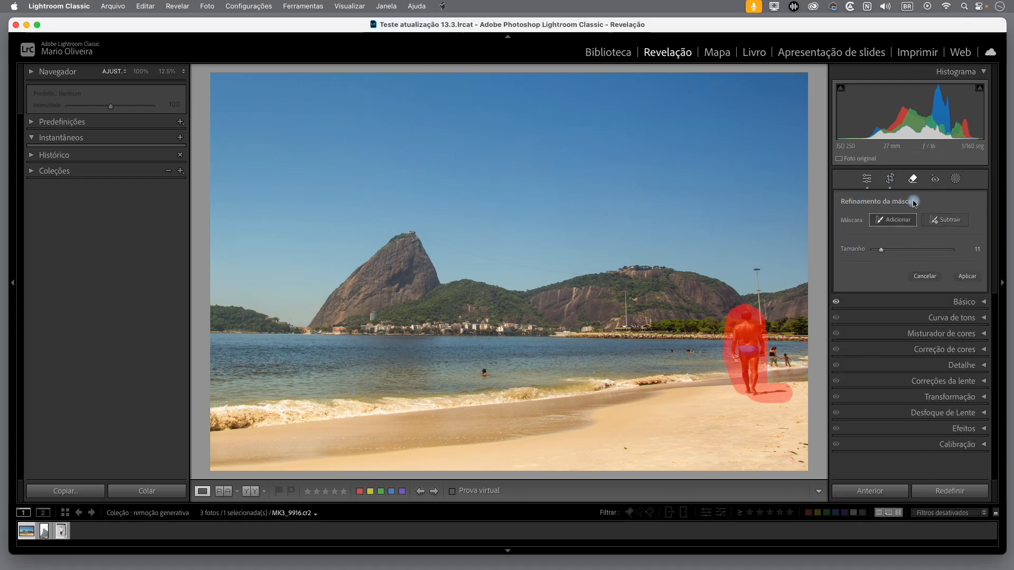
click(888, 220)
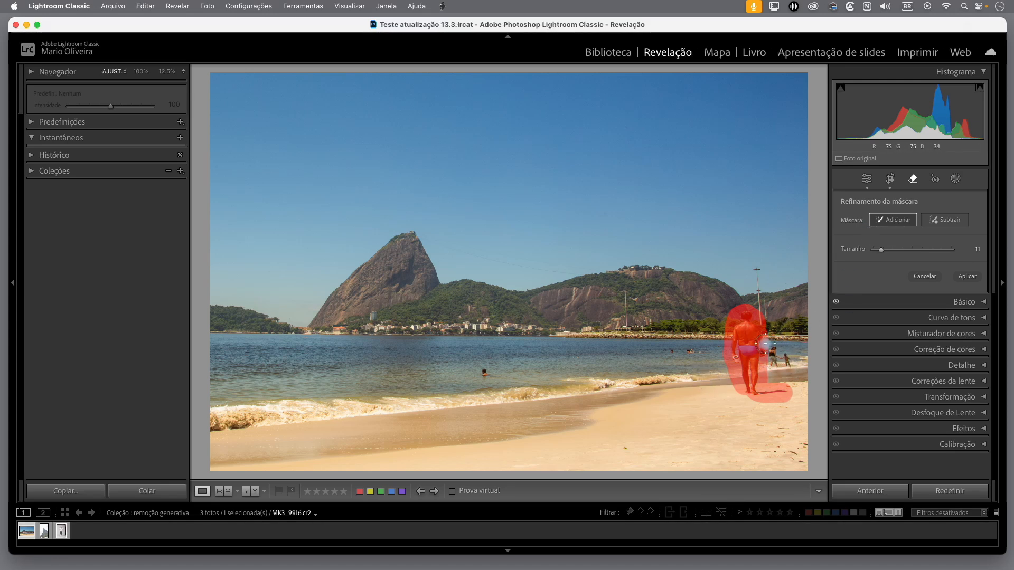
mouse_move(769, 349)
mouse_down()
mouse_move(789, 364)
mouse_move(771, 366)
mouse_move(789, 366)
mouse_move(773, 353)
mouse_up()
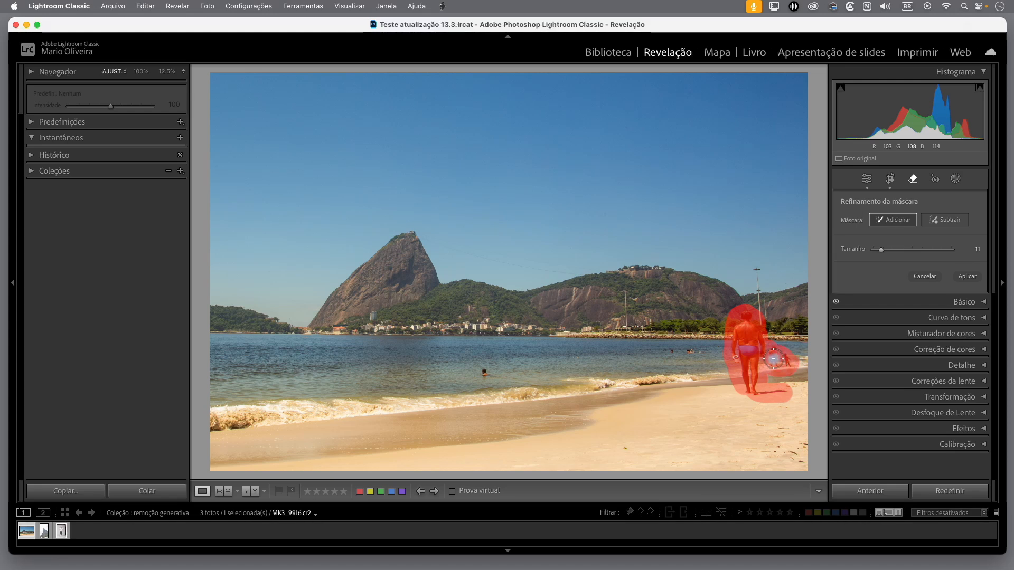
Subtract the sand just below the man's shadow from the mask and apply the generative removal
click(952, 226)
mouse_move(783, 411)
mouse_down()
mouse_move(753, 411)
mouse_move(794, 405)
mouse_move(763, 410)
mouse_up()
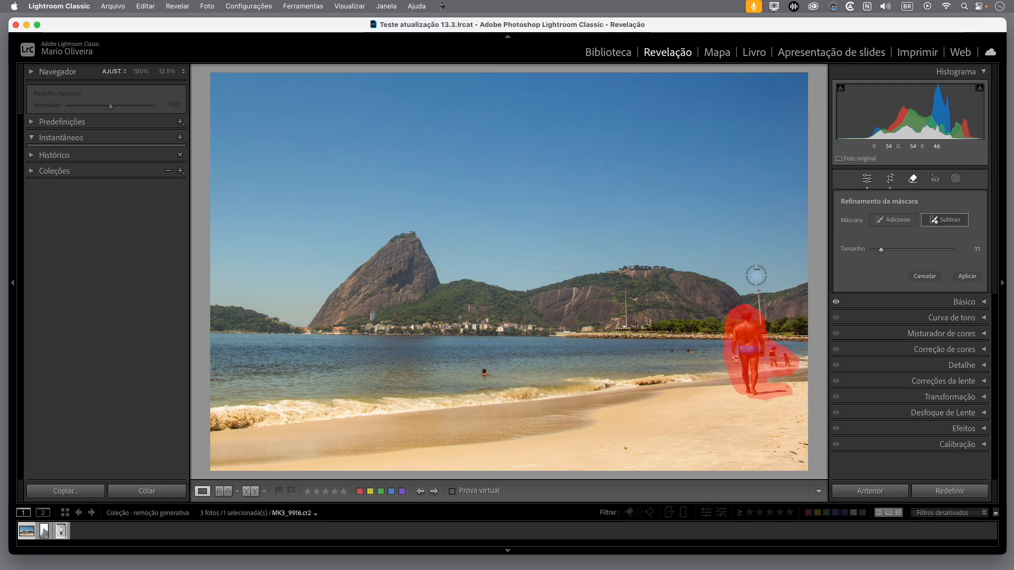
click(968, 276)
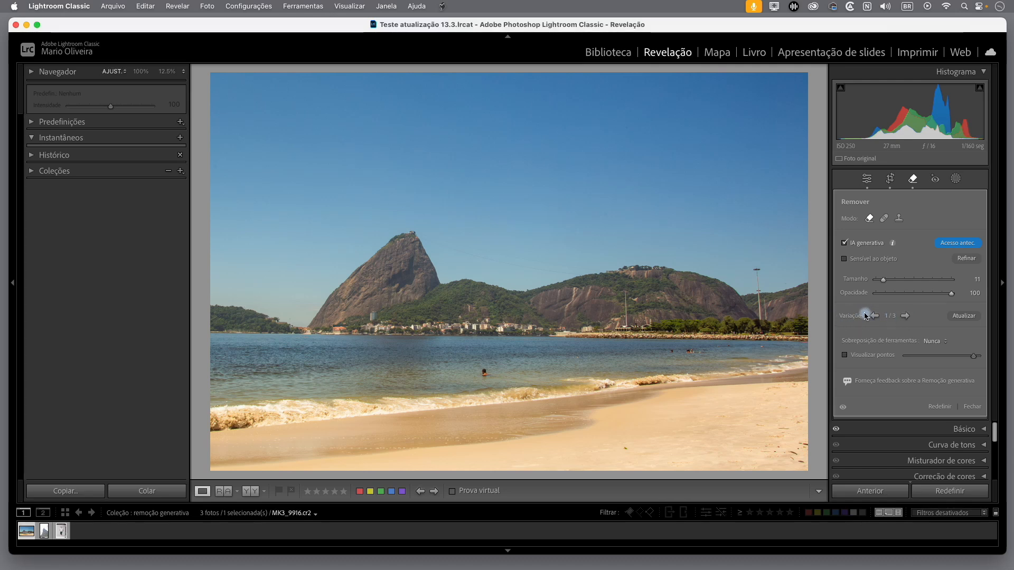
Compare the three generated variations of the beach removal, going back and forth and ending on the third
click(907, 317)
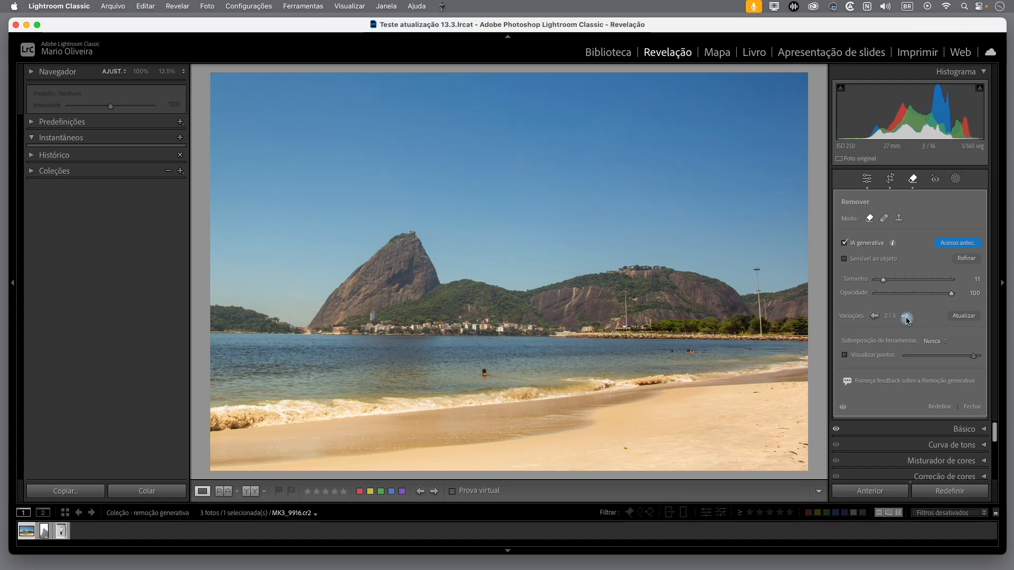
click(907, 318)
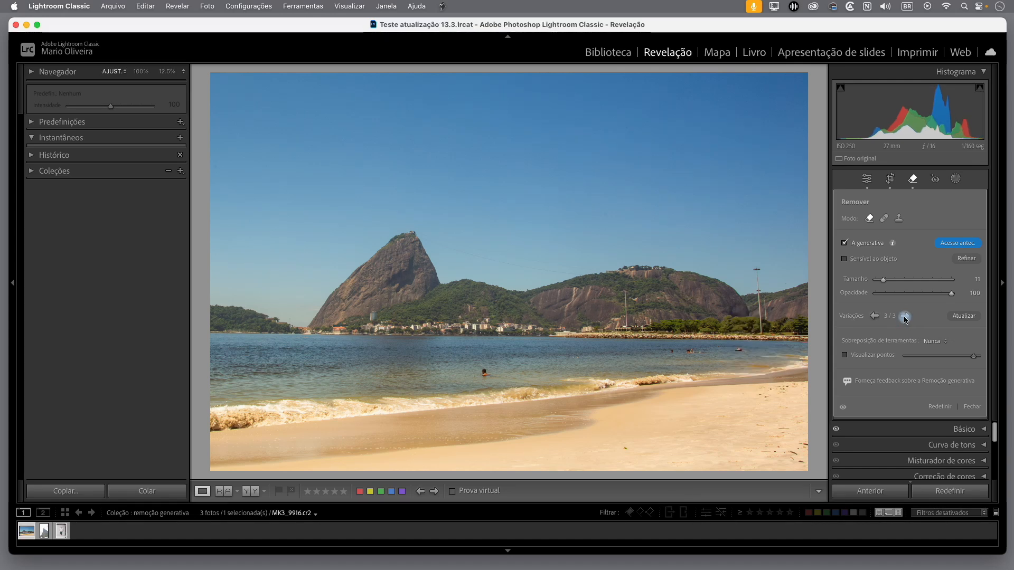
click(878, 318)
click(878, 318)
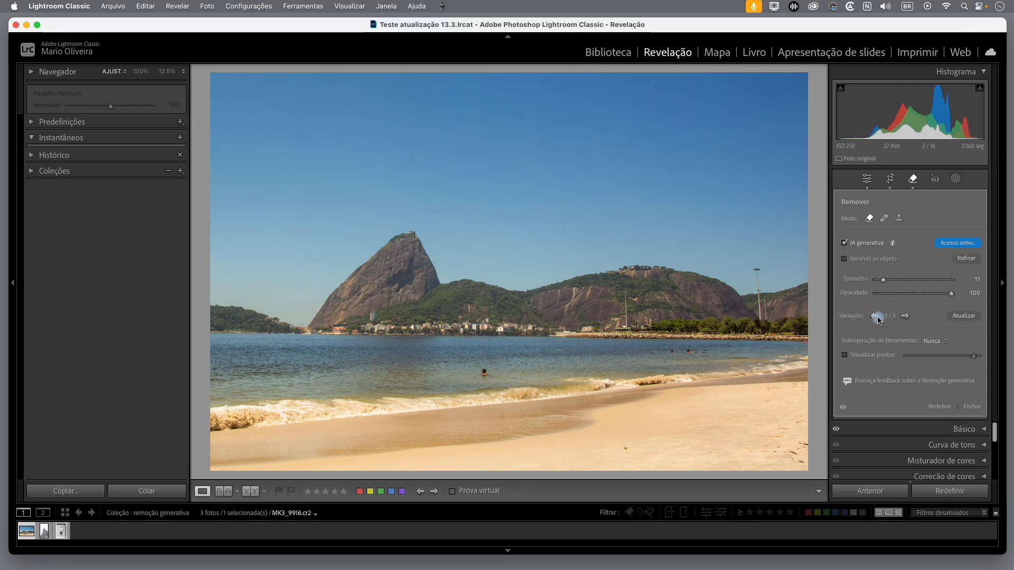
click(905, 317)
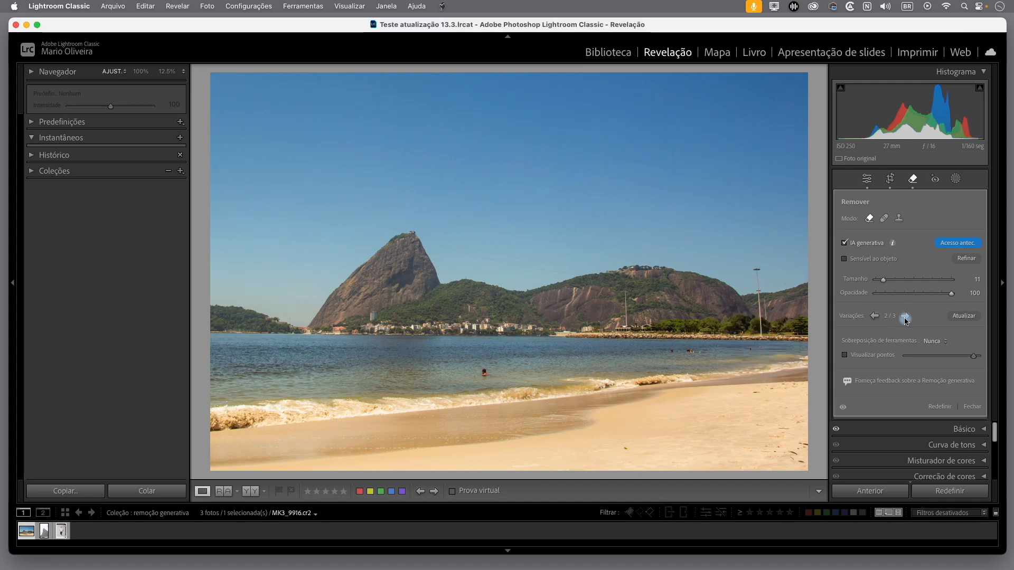
click(905, 317)
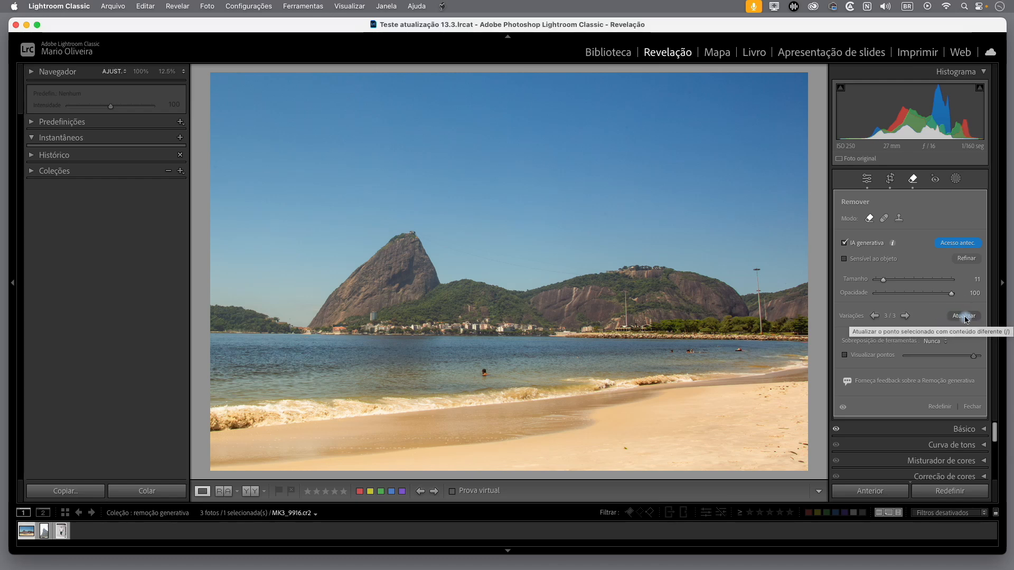
Generate a new set of variations for the removed area and browse through them, returning to the first
click(965, 319)
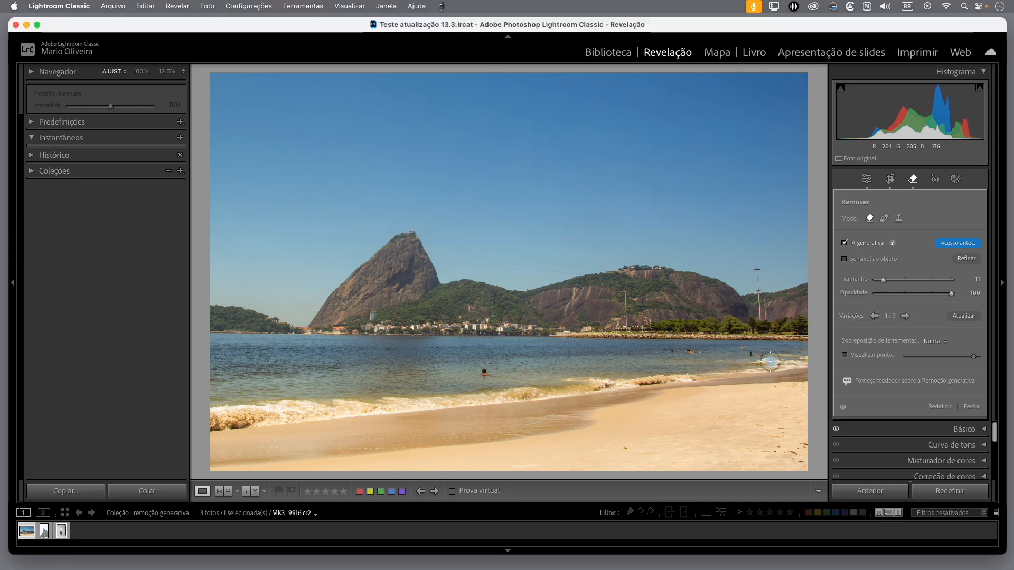
click(906, 316)
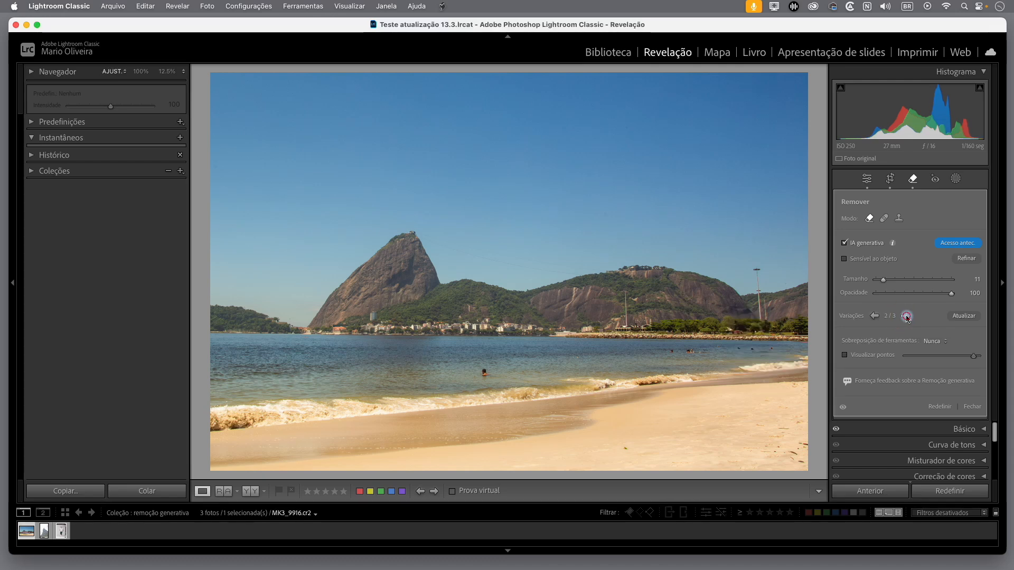
click(873, 317)
click(874, 316)
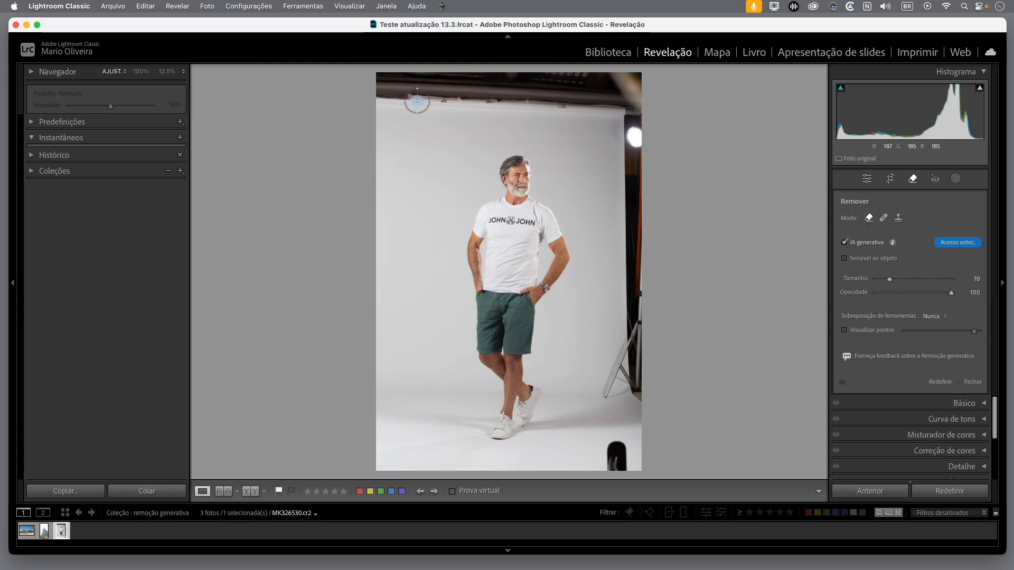
Mask the studio ceiling, the light and stand along the photo's right edge, and the dark object in the lower corner with a size 48 brush
scroll(417, 99, up, 10)
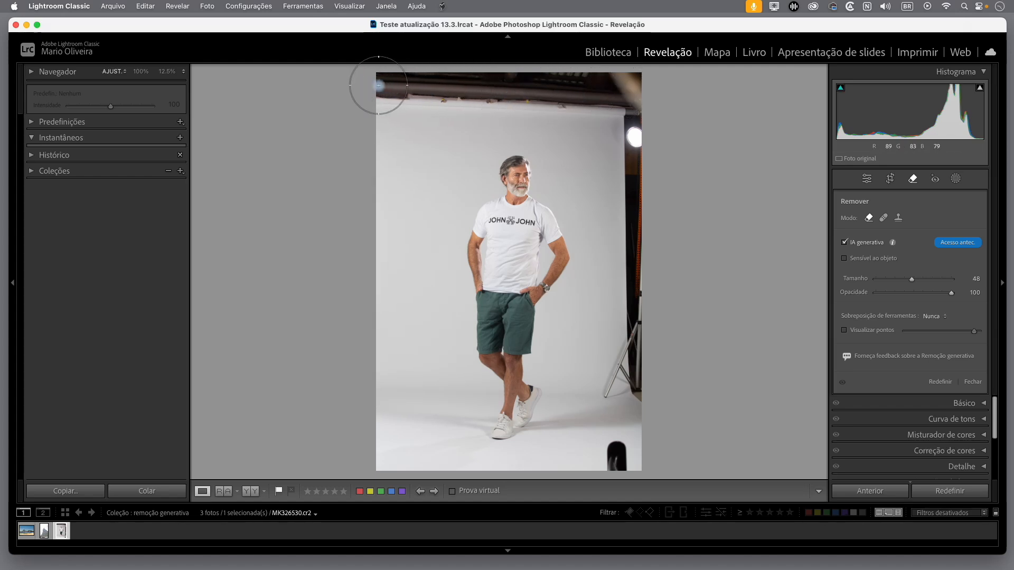
mouse_move(378, 86)
mouse_down()
mouse_move(636, 83)
mouse_move(646, 289)
mouse_move(626, 225)
mouse_move(632, 330)
mouse_move(620, 380)
mouse_move(621, 390)
mouse_move(633, 383)
mouse_move(638, 419)
mouse_up()
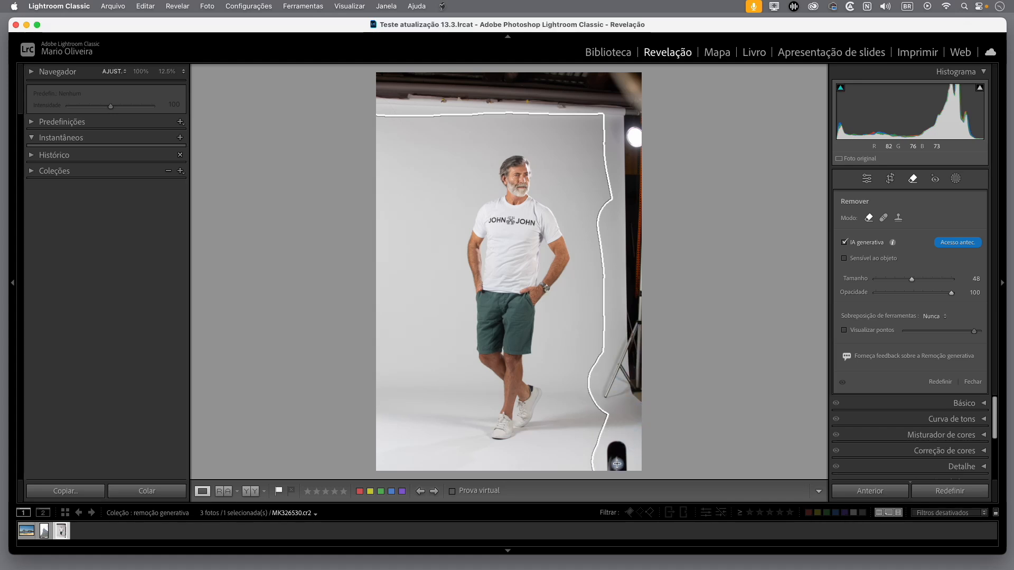
mouse_move(616, 463)
mouse_down()
mouse_move(639, 339)
mouse_move(639, 180)
mouse_up()
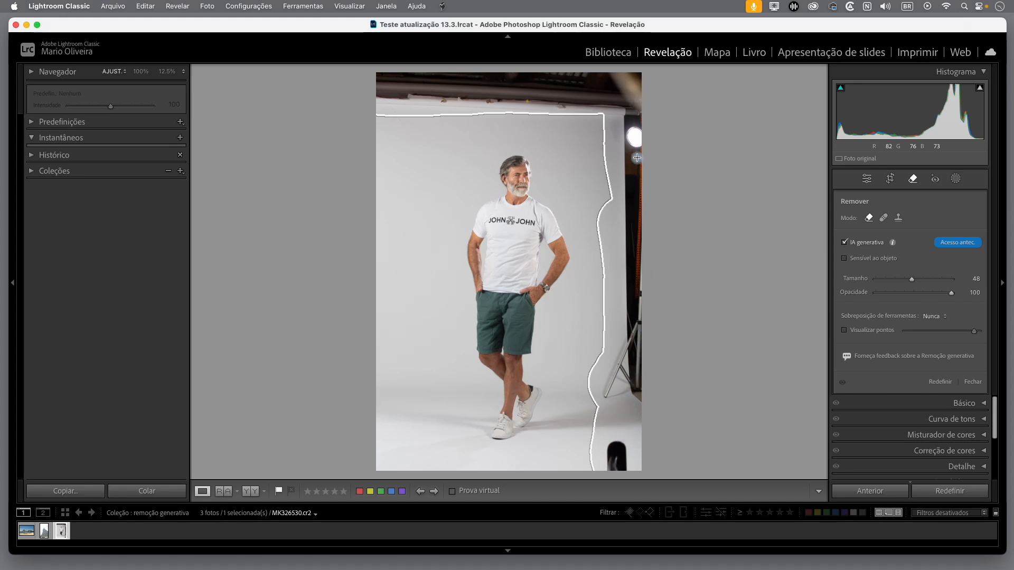
drag(582, 99, 363, 95)
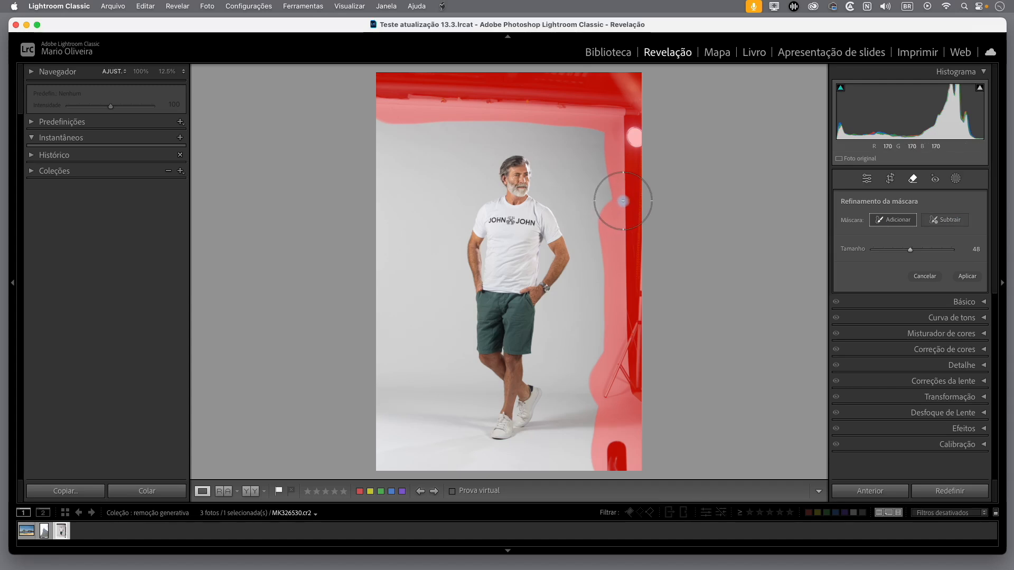
Refine the mask's inner edge, adding below the studio light and subtracting beside the light stand, and apply the generative removal
scroll(625, 201, down, 5)
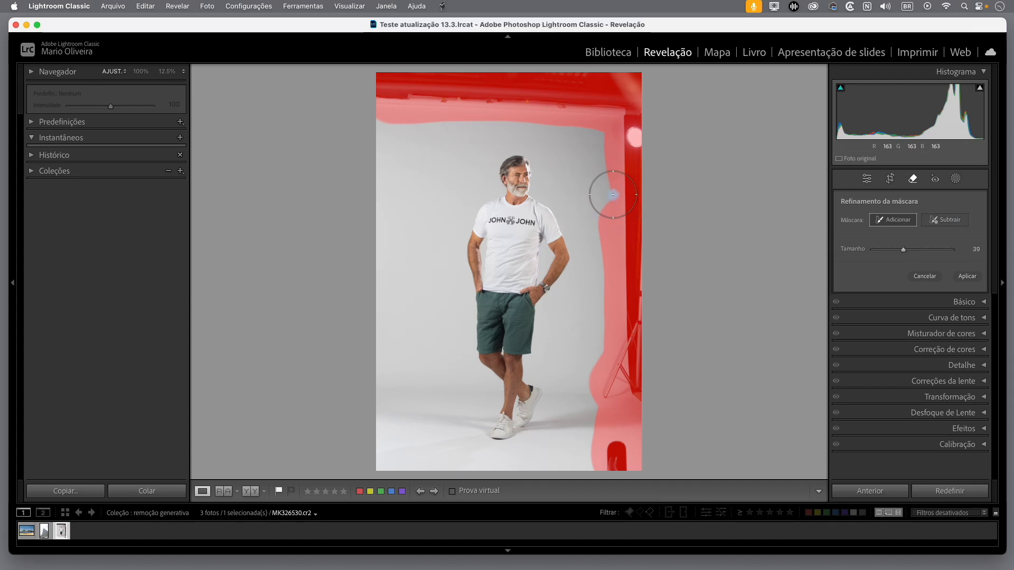
mouse_move(611, 191)
mouse_down()
mouse_move(607, 205)
mouse_move(608, 133)
mouse_move(608, 177)
mouse_up()
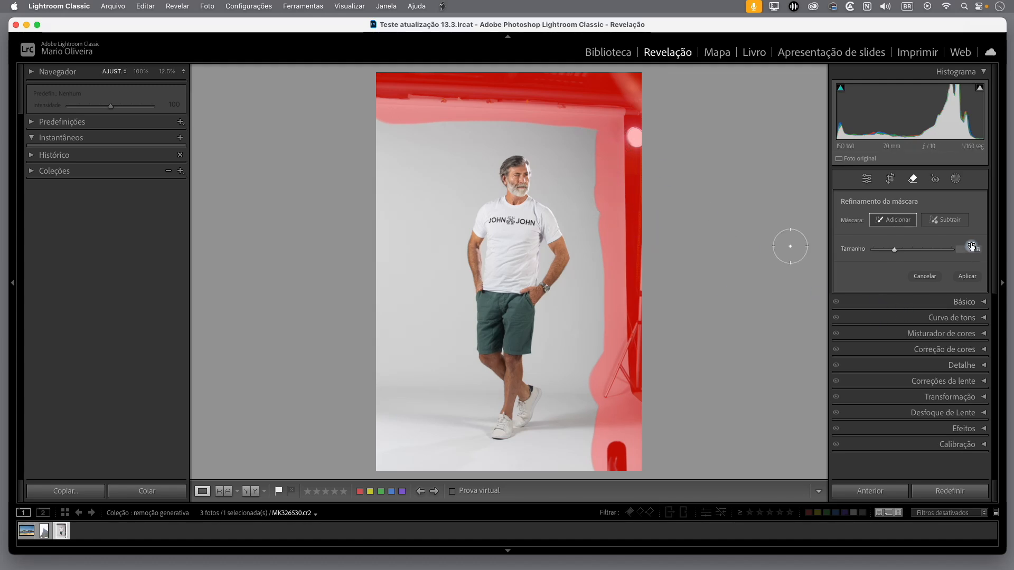
click(946, 220)
mouse_move(586, 438)
mouse_down()
mouse_move(575, 373)
mouse_move(581, 394)
mouse_up()
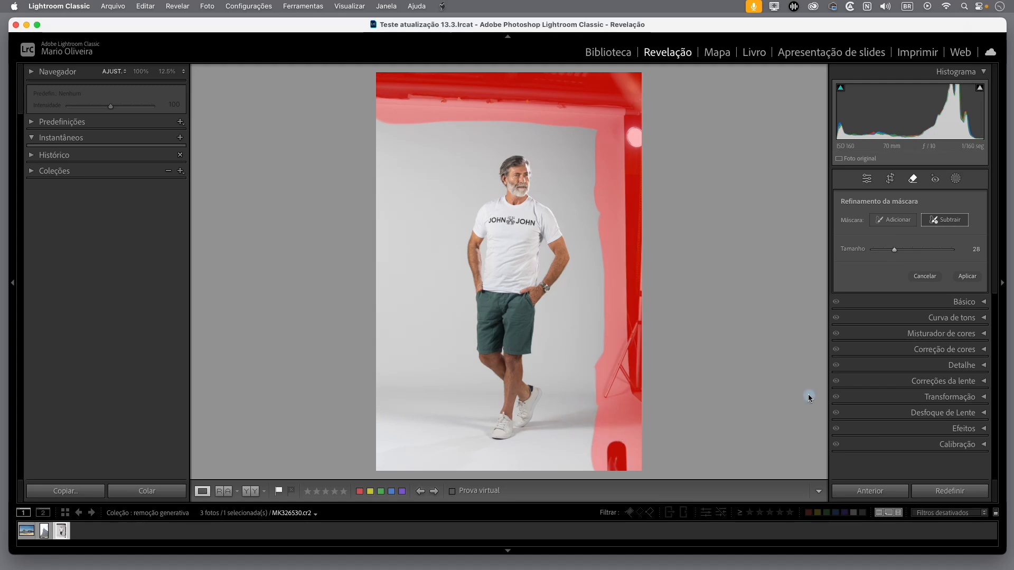
click(968, 277)
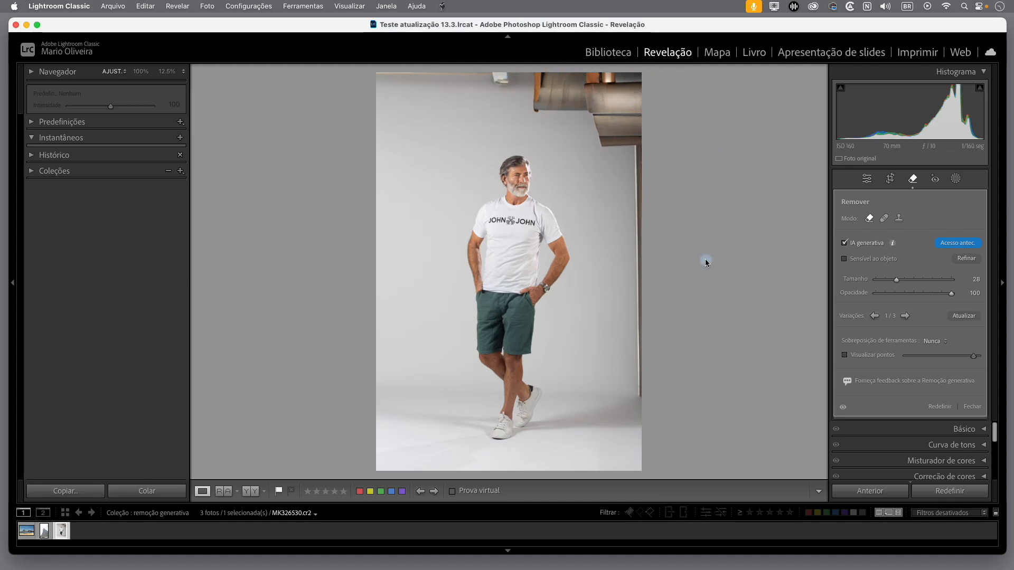
Choose the third variation and heal the leftover artifacts along the photo's right edge with the Heal tool at size 28
click(906, 317)
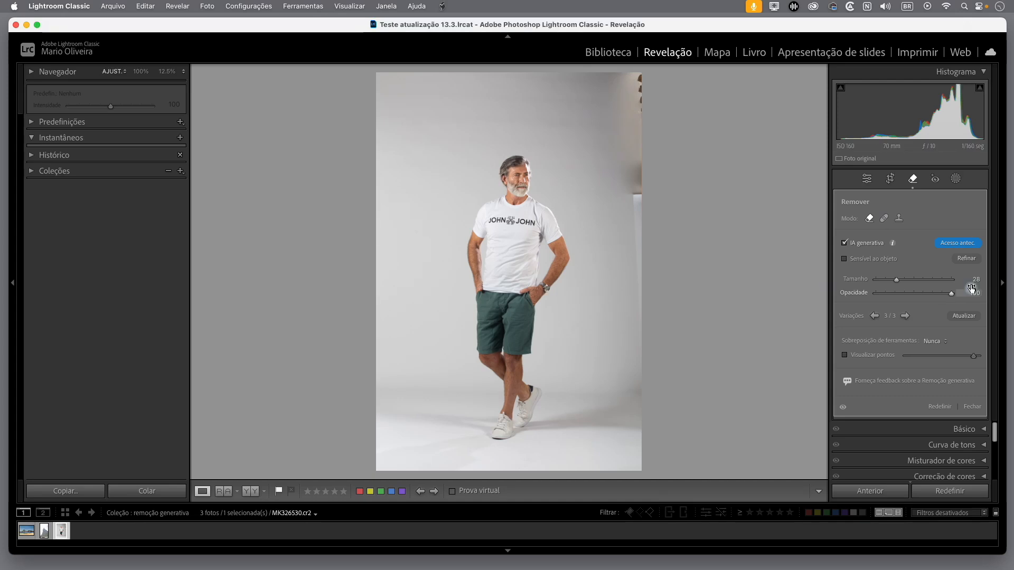
click(884, 218)
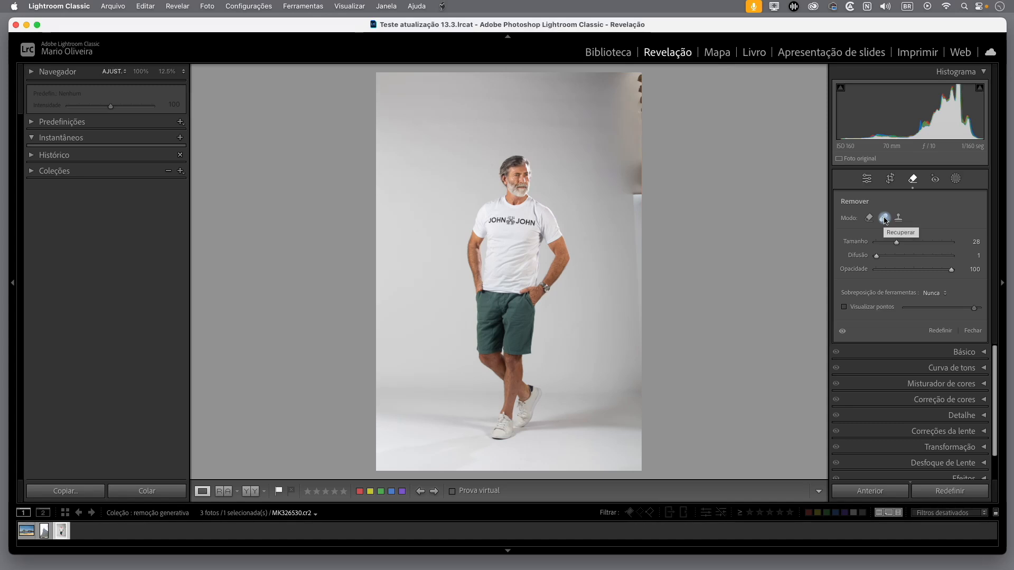
mouse_move(638, 75)
mouse_down()
mouse_move(629, 95)
mouse_move(636, 235)
mouse_up()
drag(640, 302, 641, 323)
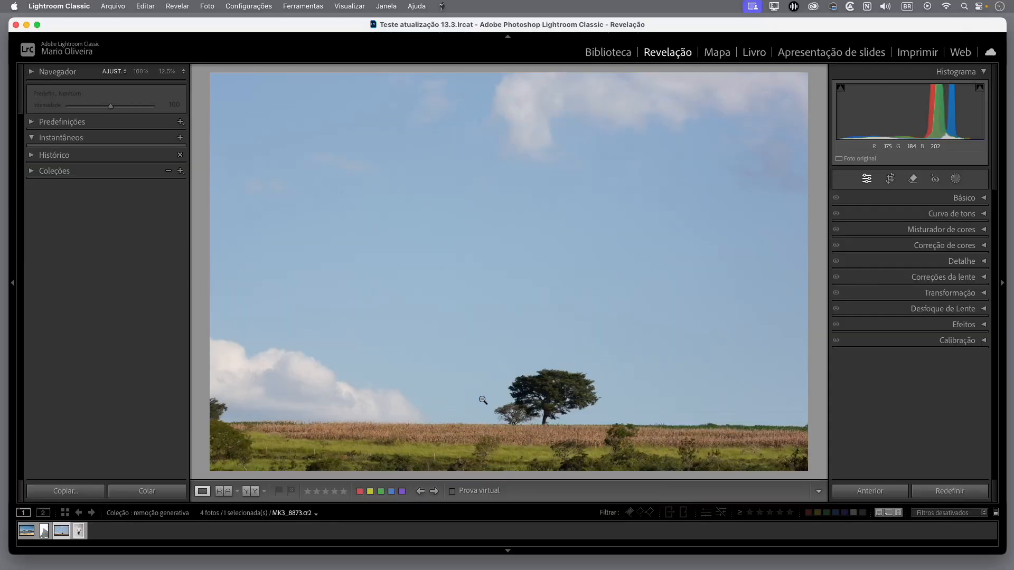
Activate the Remove tool with generative AI on the tree photo and reduce the brush size to 20
click(914, 180)
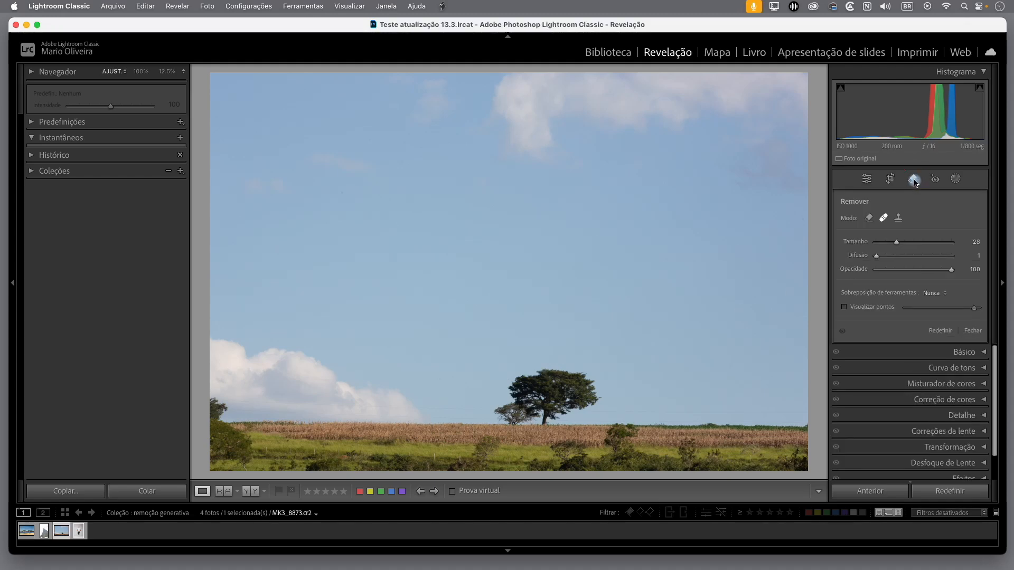
click(869, 219)
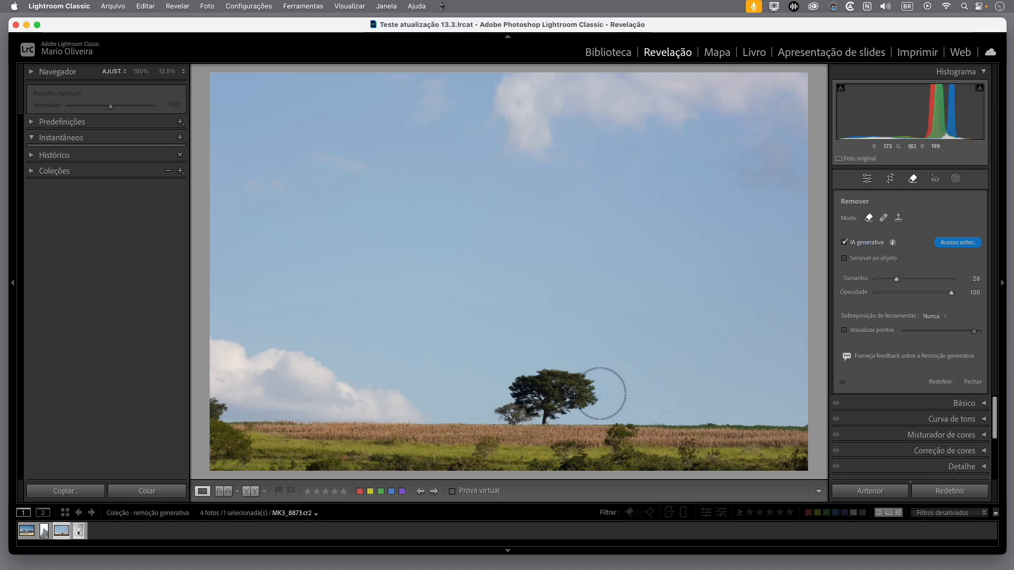
scroll(615, 384, down, 5)
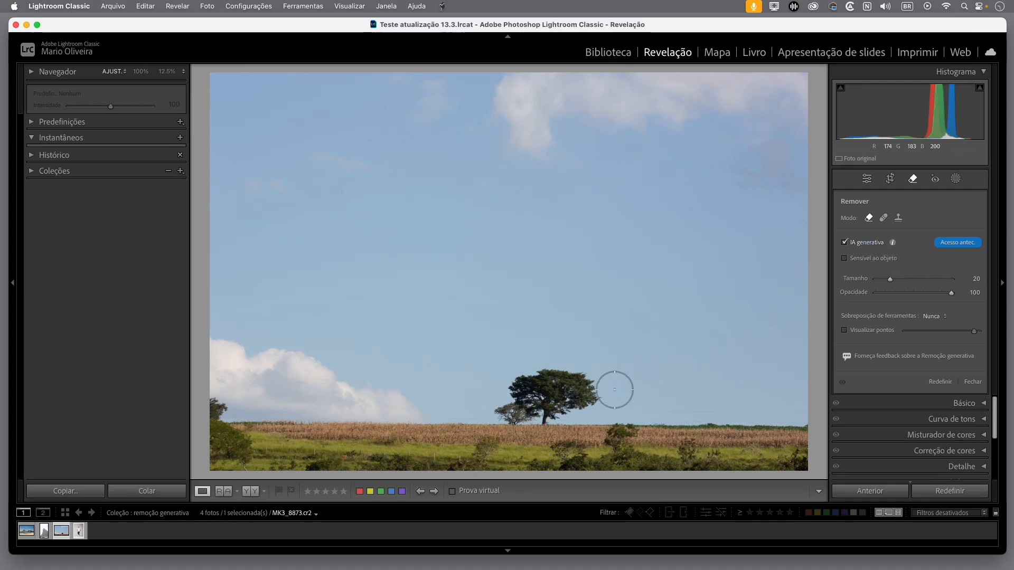
Try a loose brush mask around the tree without object detection and cancel it
mouse_move(592, 400)
mouse_down()
mouse_move(527, 376)
mouse_move(498, 409)
mouse_move(520, 416)
mouse_move(551, 401)
mouse_move(540, 422)
mouse_move(522, 400)
mouse_move(533, 386)
mouse_move(575, 402)
mouse_move(546, 421)
mouse_move(507, 415)
mouse_move(533, 421)
mouse_move(587, 401)
mouse_move(577, 407)
mouse_move(589, 382)
mouse_move(531, 376)
mouse_up()
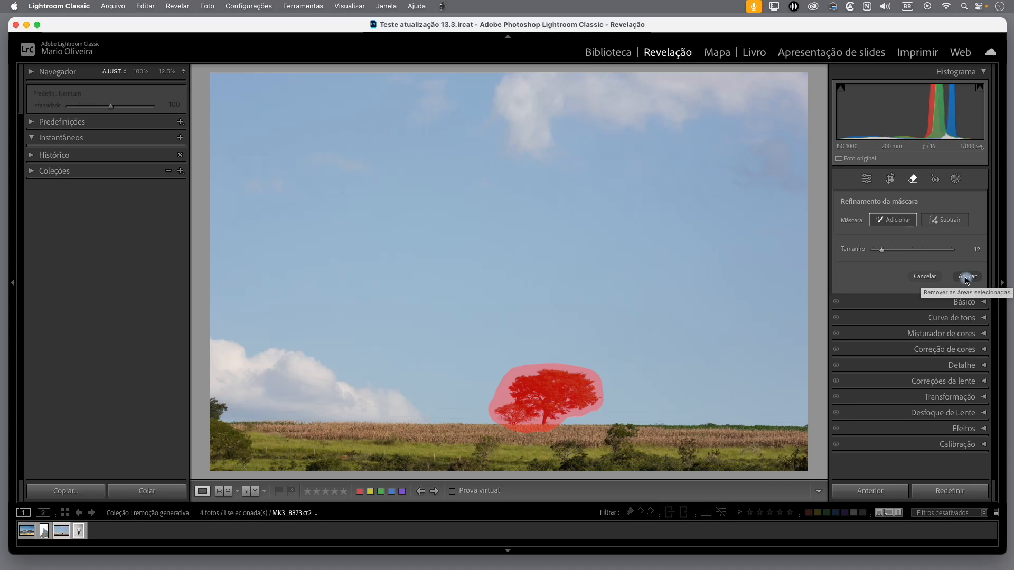
click(925, 276)
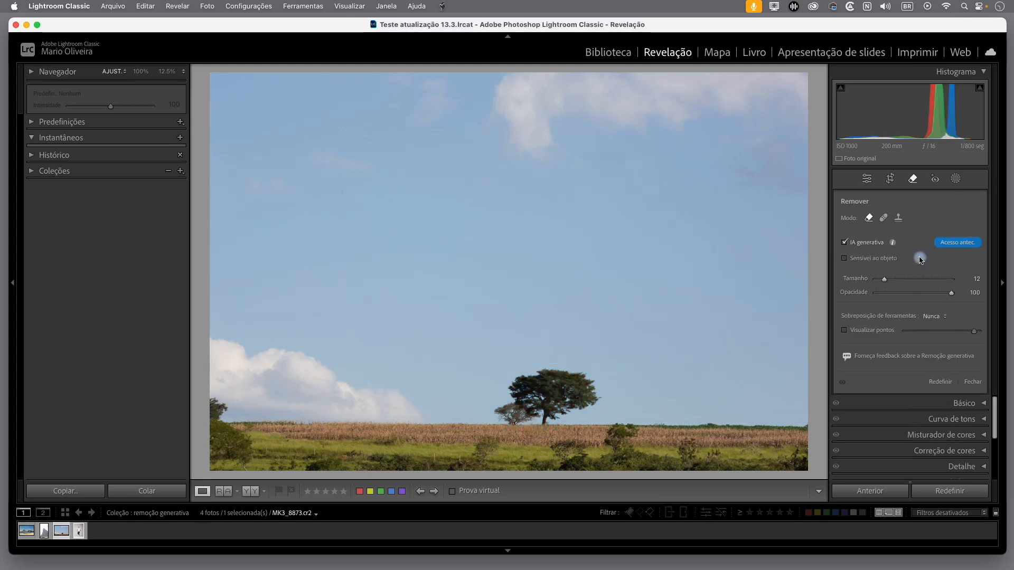
Enable object-aware selection, mask the tree with a size 12 brush and extend the mask beside the small bush
click(845, 259)
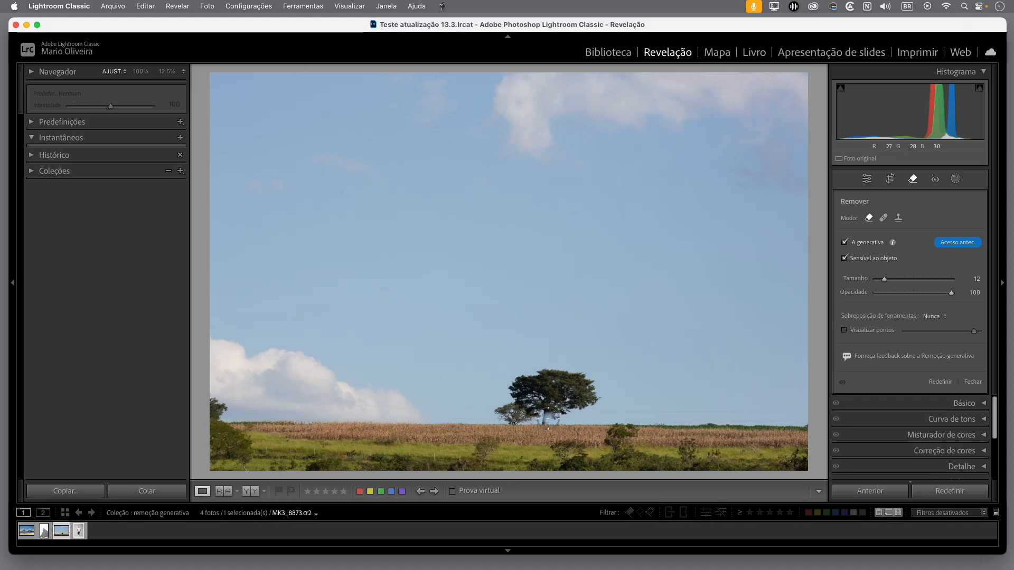
mouse_move(569, 407)
mouse_down()
mouse_move(557, 415)
mouse_move(578, 416)
mouse_move(591, 390)
mouse_move(569, 369)
mouse_move(509, 374)
mouse_move(514, 421)
mouse_move(538, 433)
mouse_move(554, 424)
mouse_up()
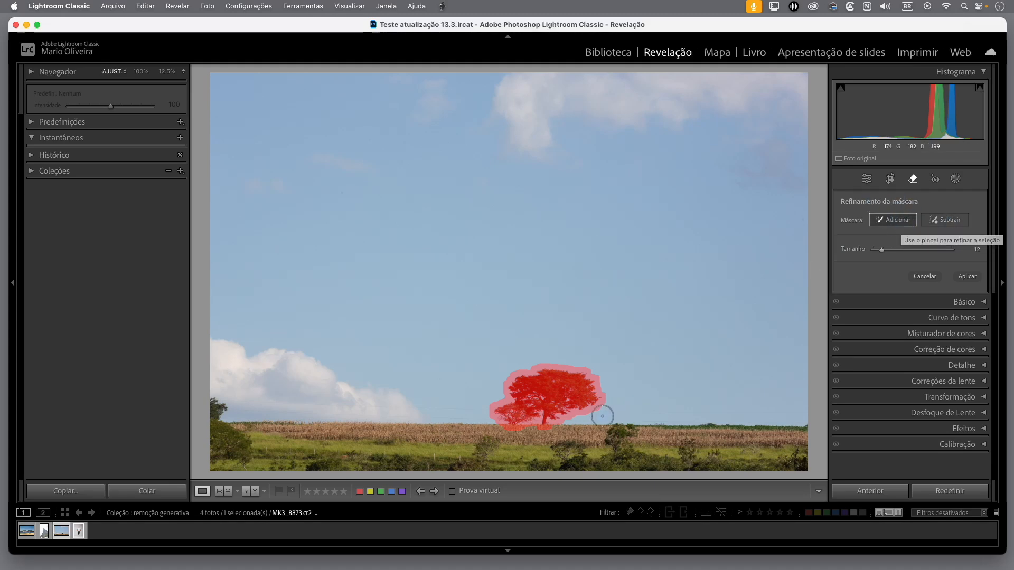
click(496, 409)
Set the mask refinement to subtract, apply the generative removal of the tree and move on to the second variation
click(946, 222)
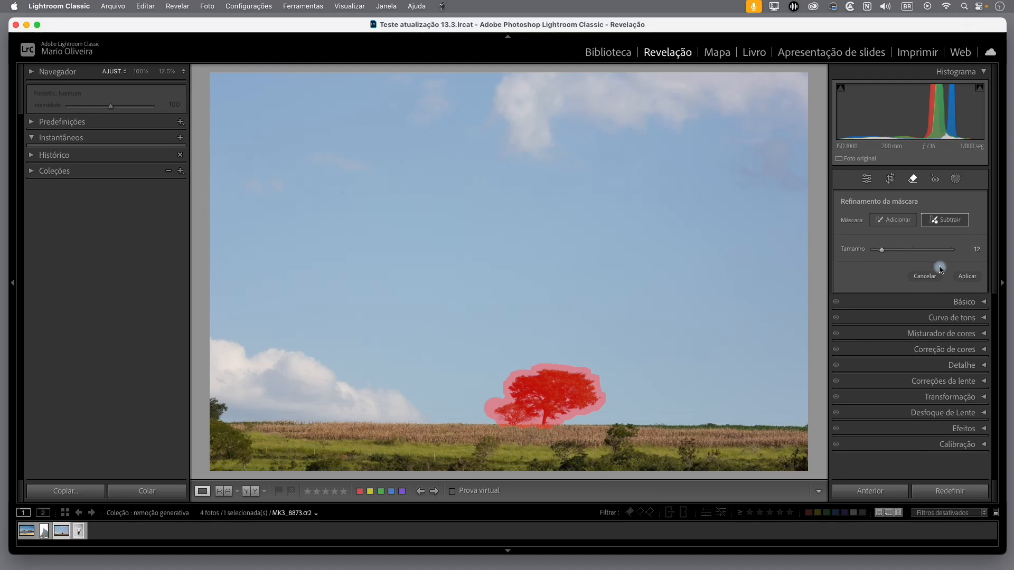
click(970, 277)
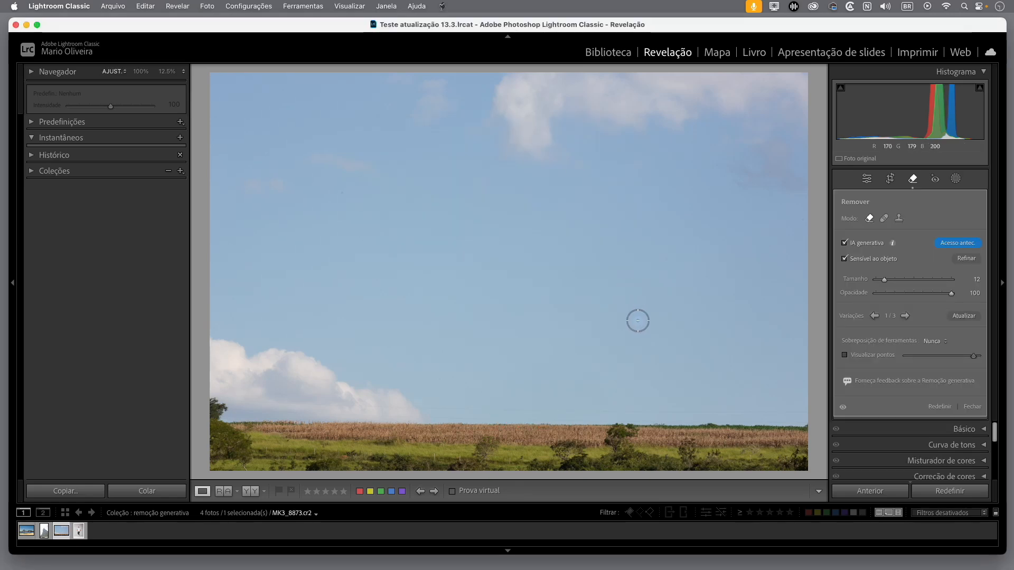
click(906, 317)
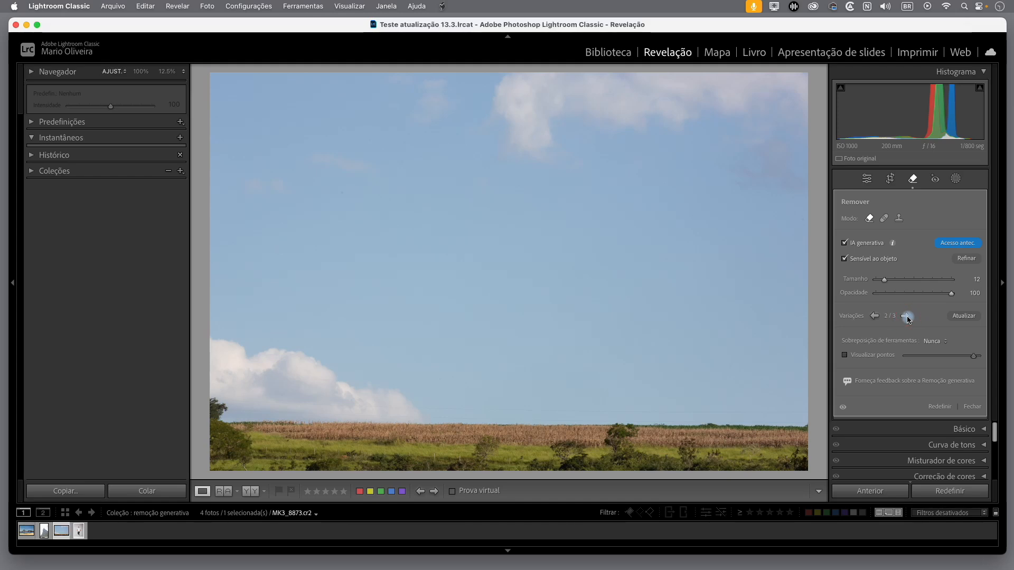